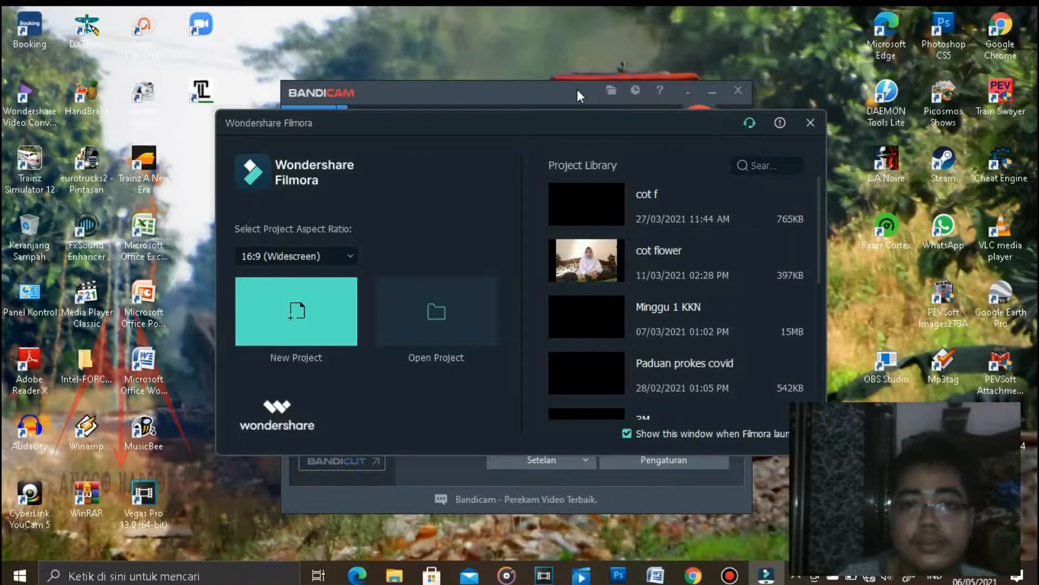
- Minimize the Bandicam window and create a new Filmora project with the 16:9 (Widescreen) aspect ratio
double_click(577, 90)
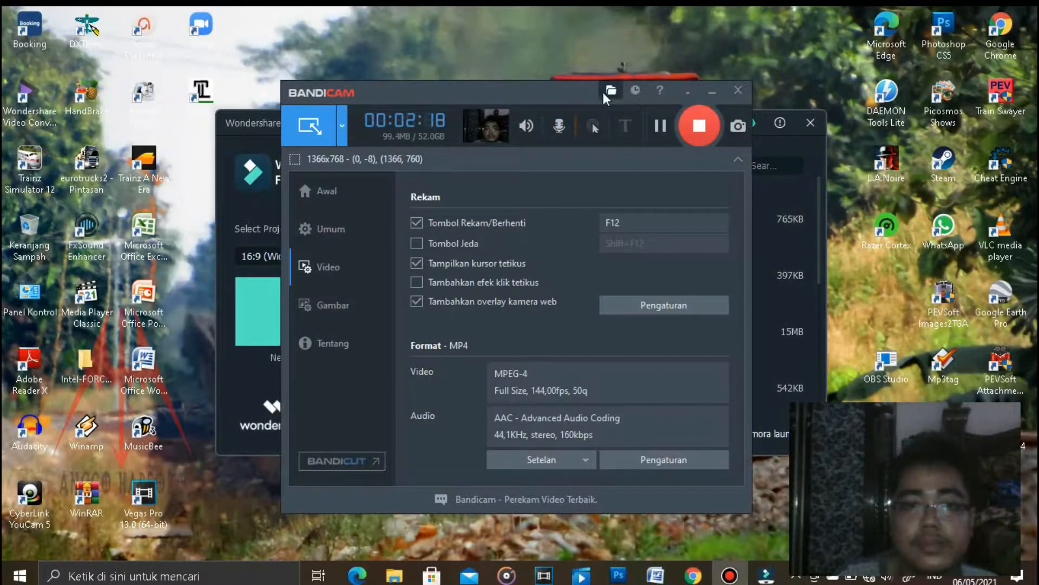
left_click(711, 93)
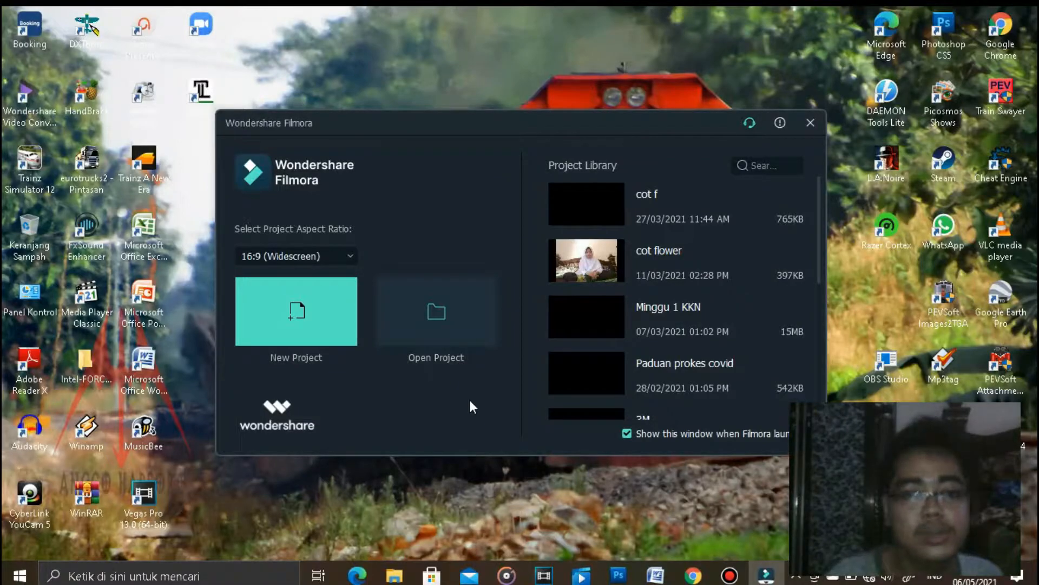
left_click(349, 258)
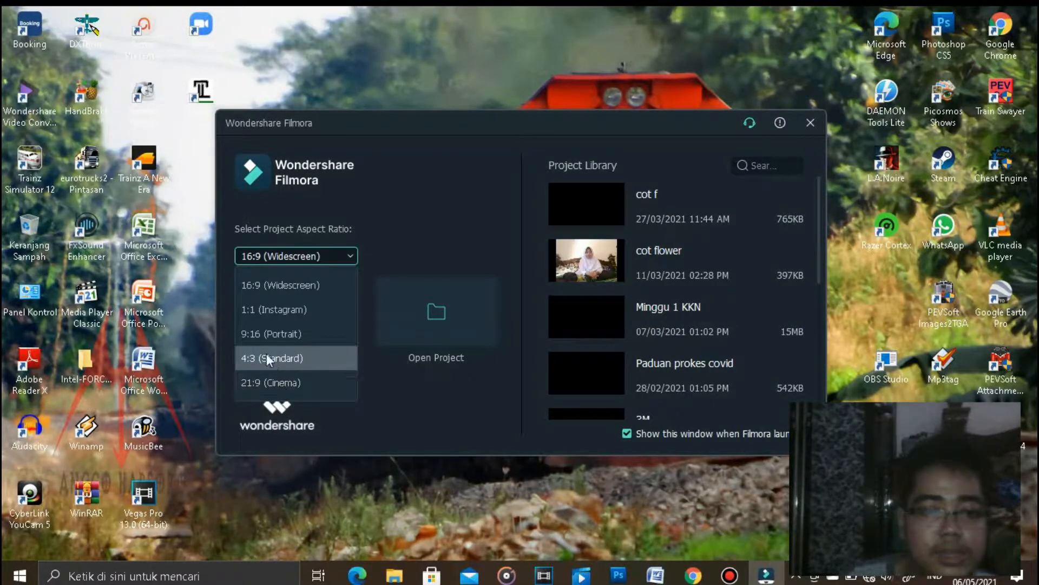
left_click(333, 286)
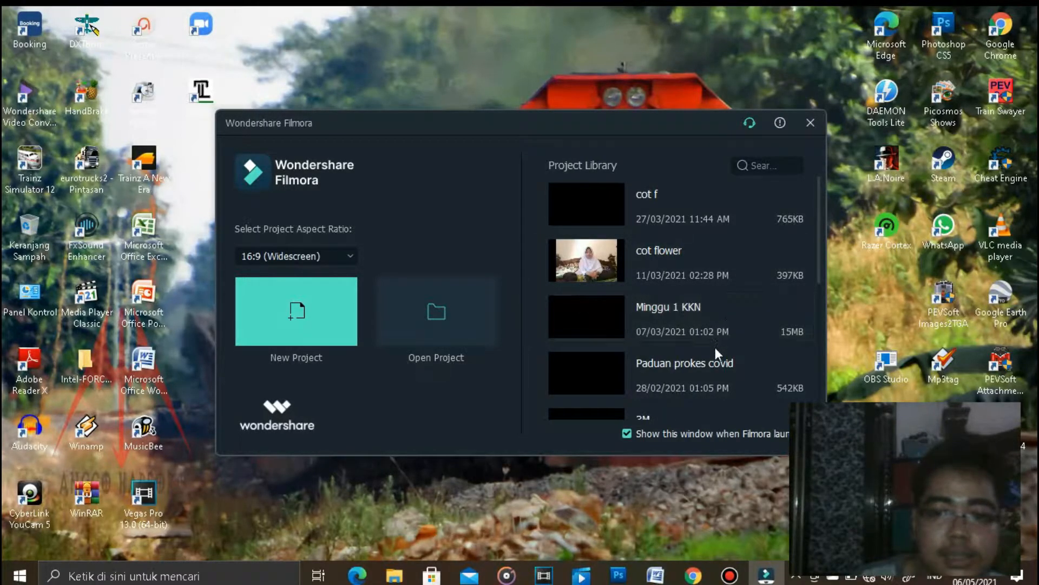
left_click(333, 310)
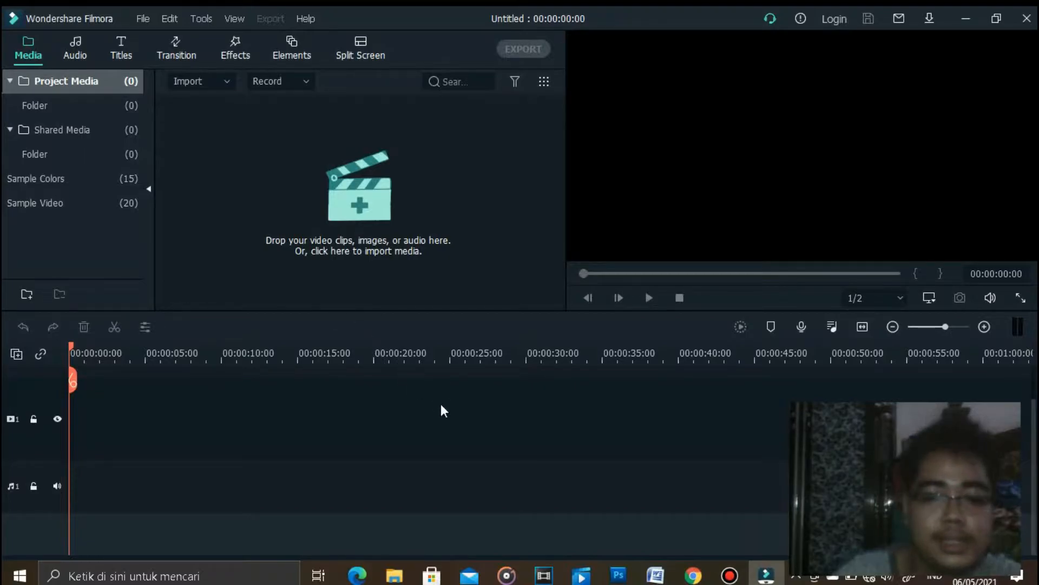
- Import video_20210320_141624 and video_20210403_145712 from New Volume (E:) in File Explorer into the Filmora project's media folder
left_click(395, 574)
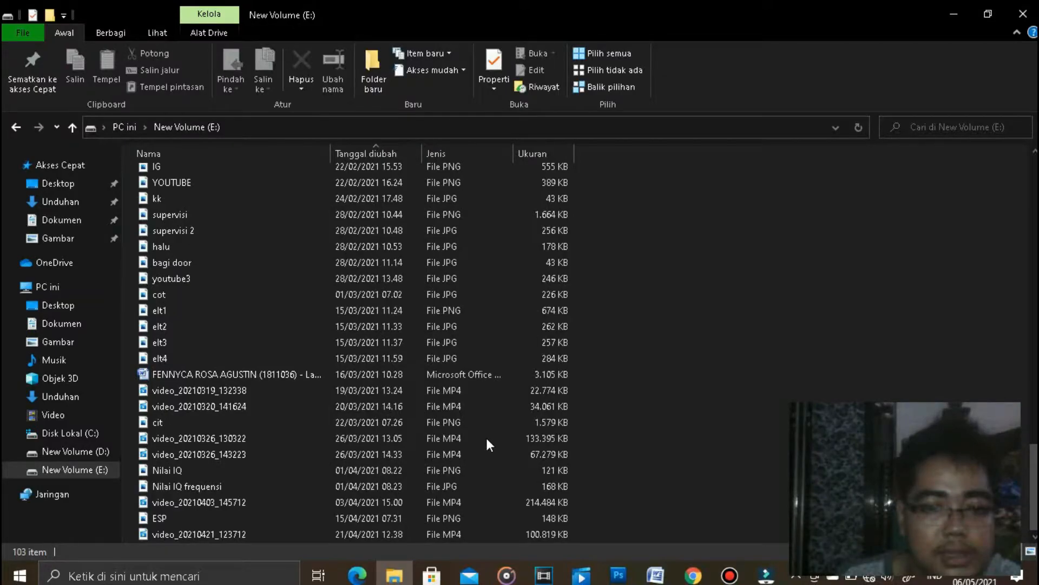
double_click(491, 407)
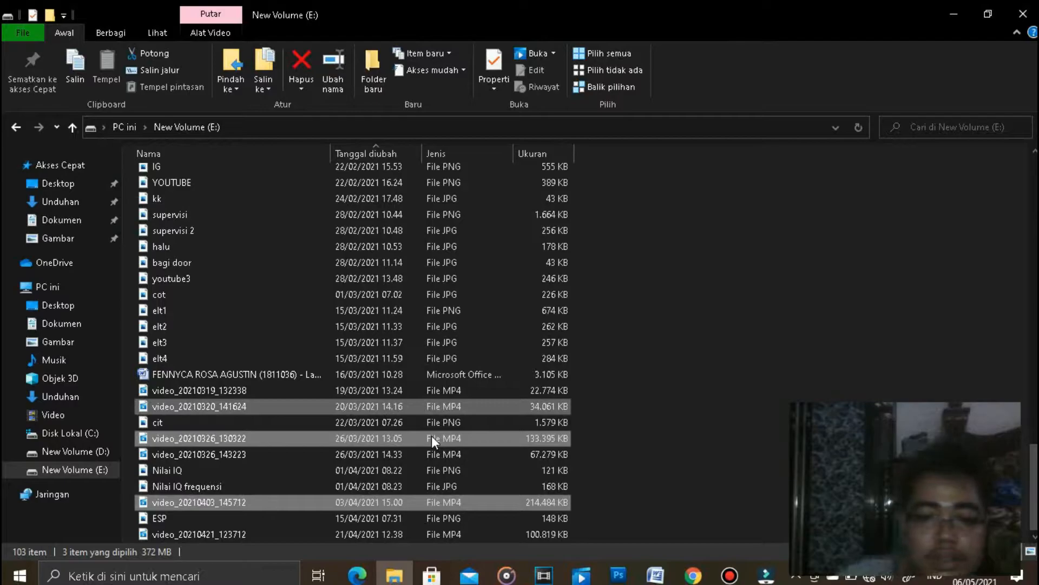
left_click(431, 435, "ctrl")
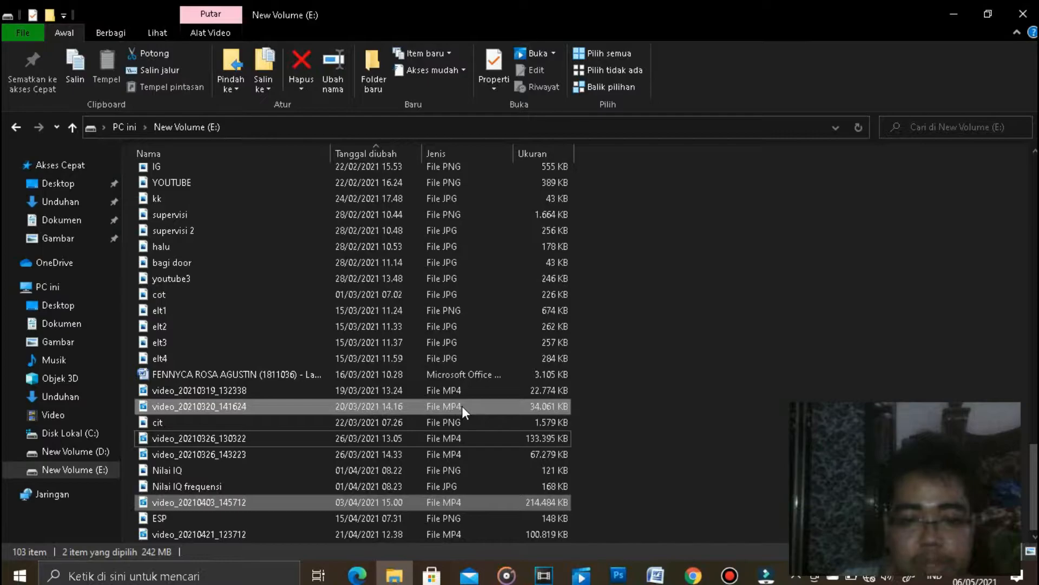
left_click_drag(462, 405, 727, 518)
left_click_drag(561, 310, 404, 235)
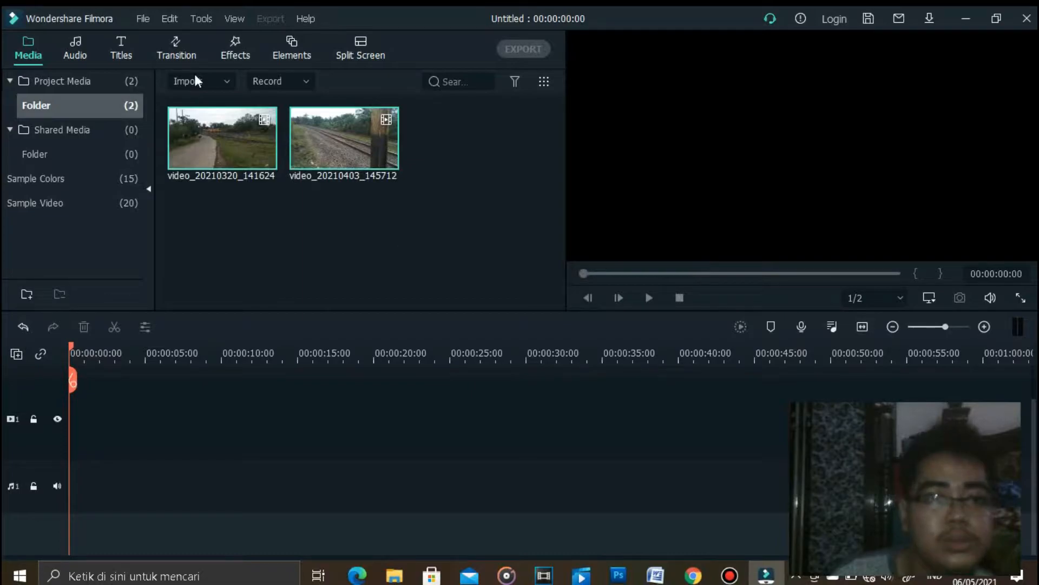
left_click(148, 21)
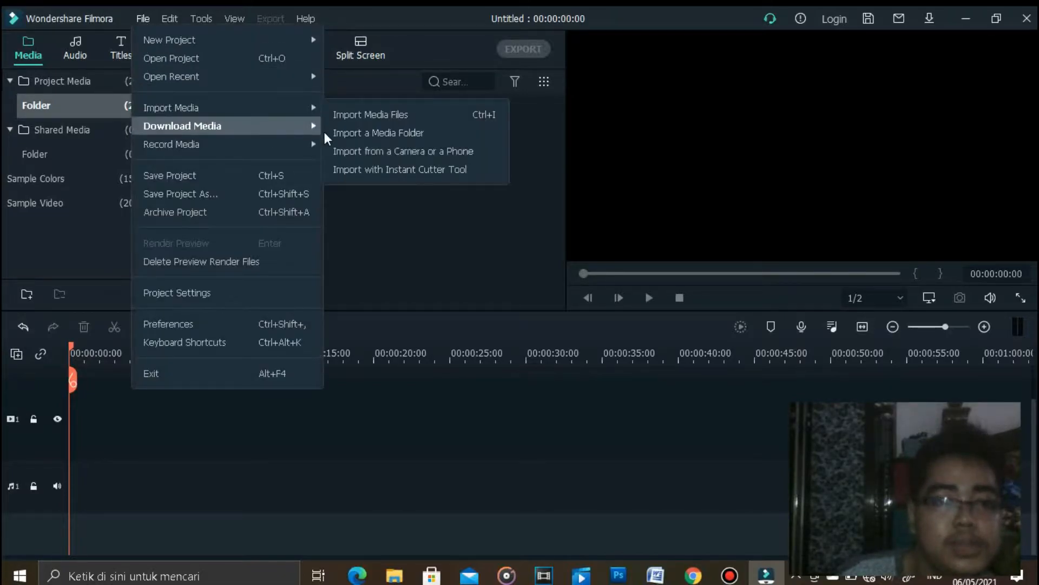
left_click(366, 112)
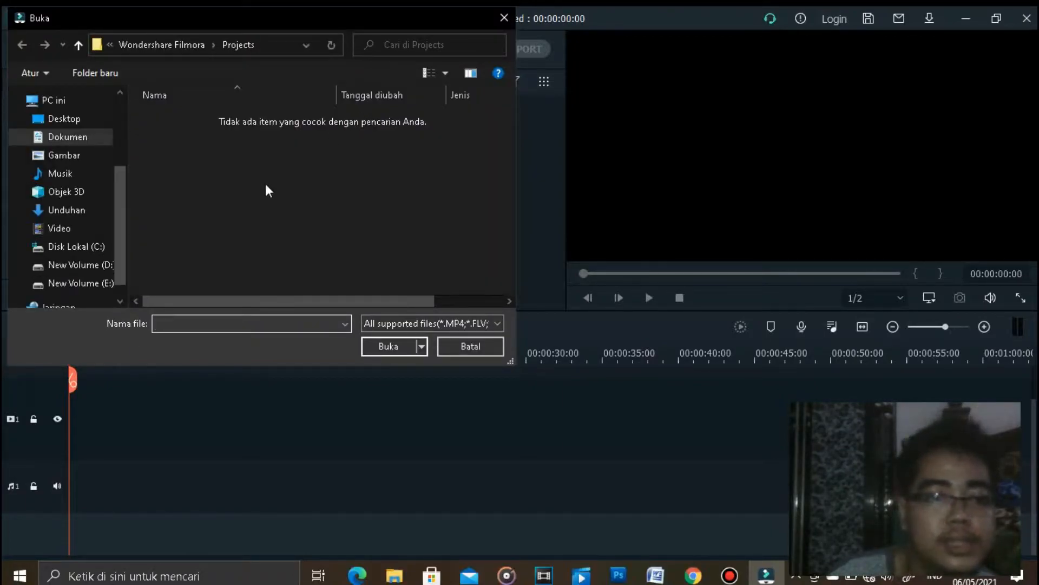
left_click(109, 284)
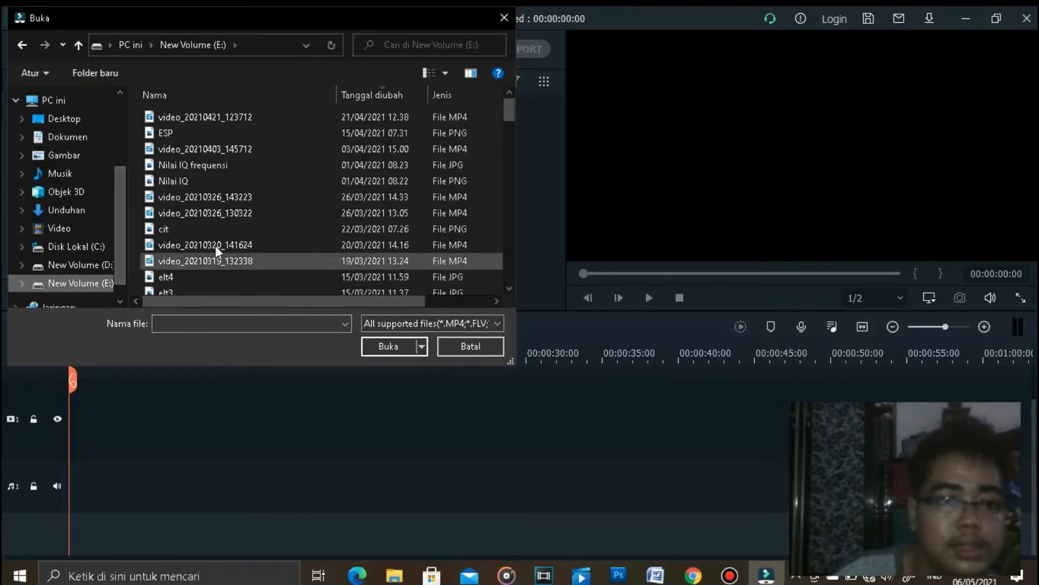
left_click(294, 197)
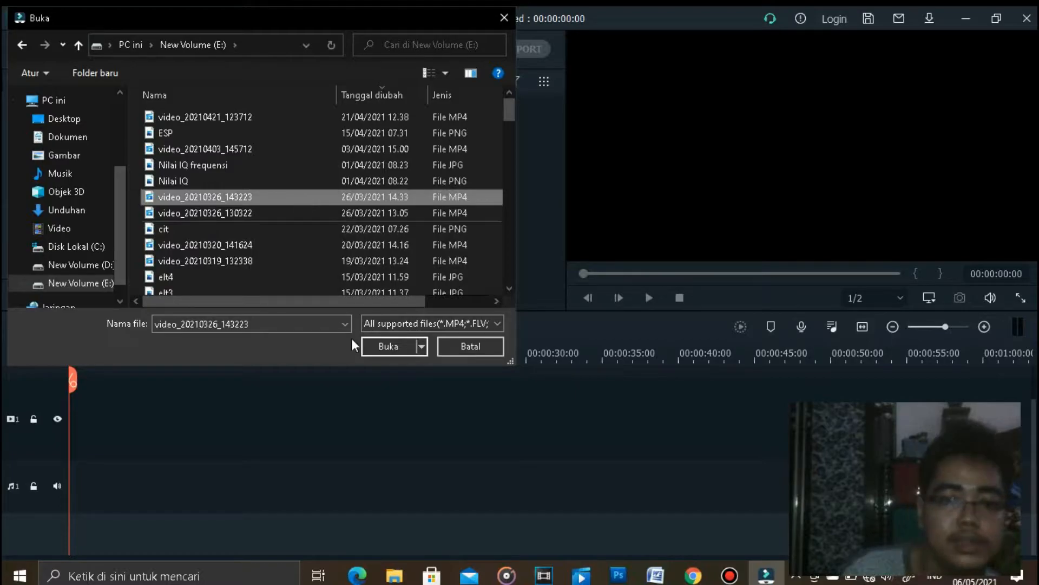
left_click(450, 347)
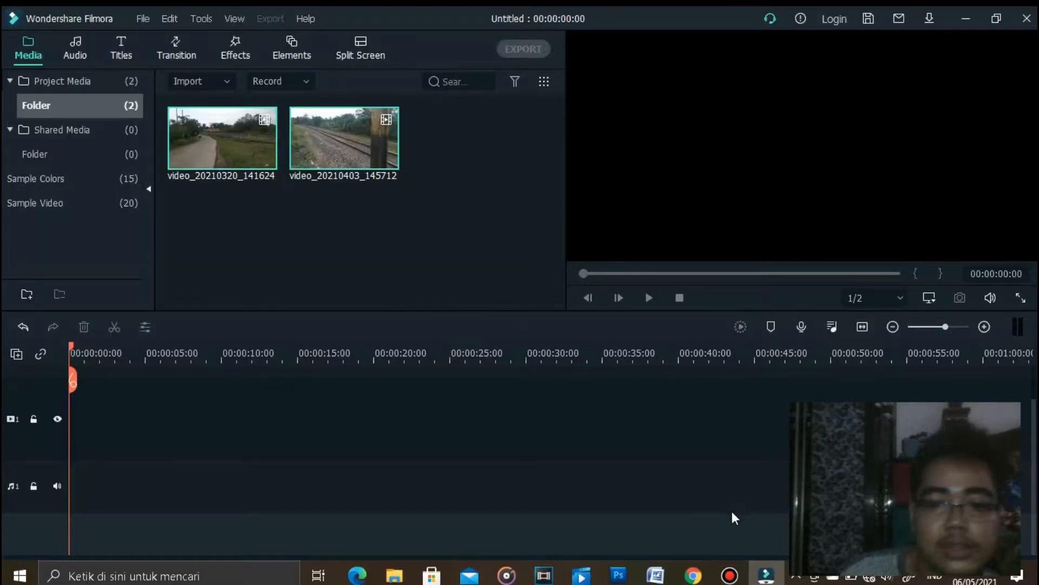
left_click(731, 574)
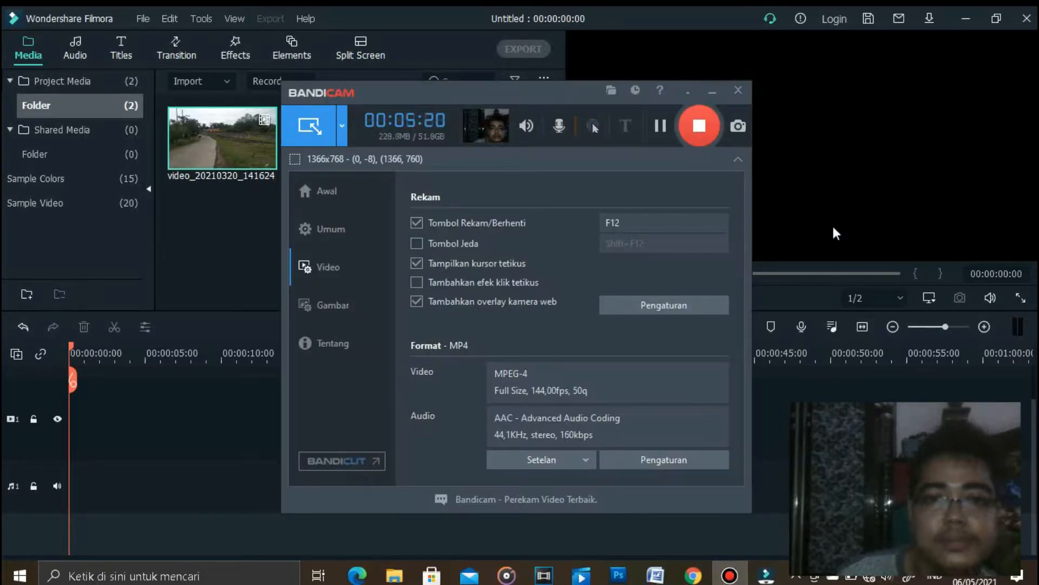
left_click(714, 98)
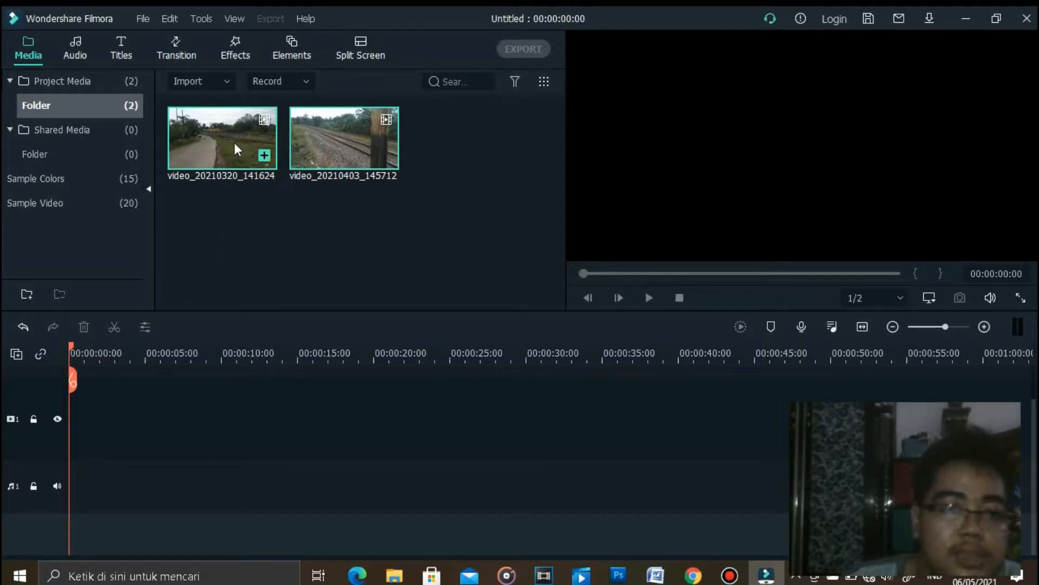
- Place both imported videos on video track 1, matching the project settings to the media at 1280 x 720 30fps
left_click_drag(235, 143, 64, 412)
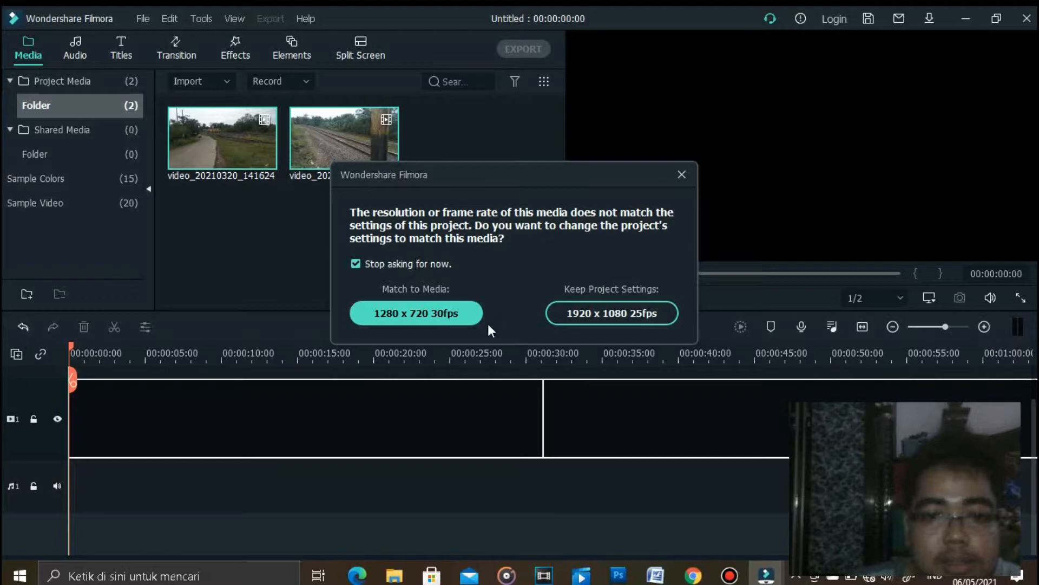
left_click(449, 312)
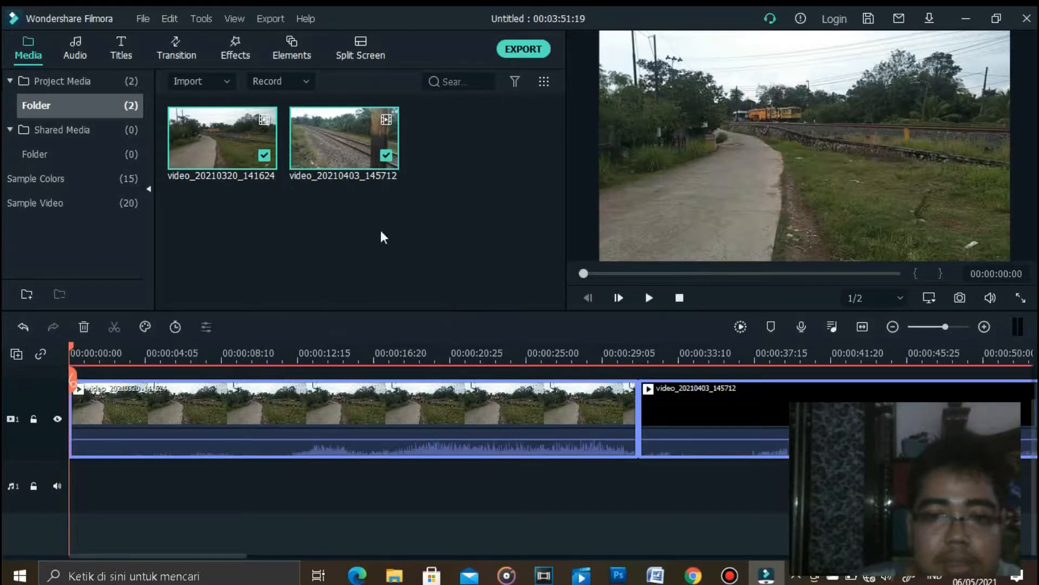
left_click(386, 228)
left_click(407, 404)
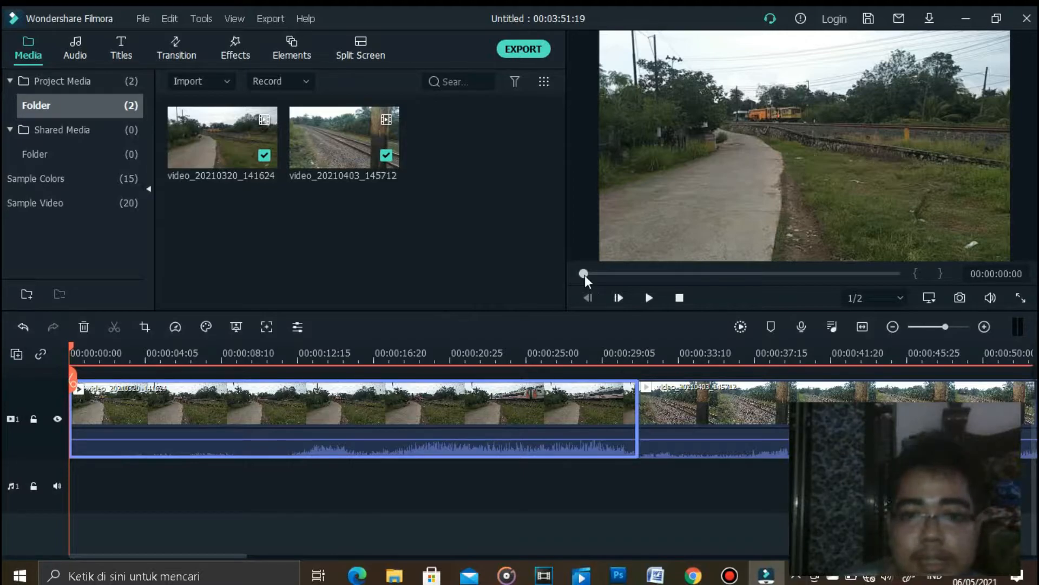
- Split the video_20210403_145712 clip on the timeline at 00:00:33:10
left_click_drag(586, 275, 634, 273)
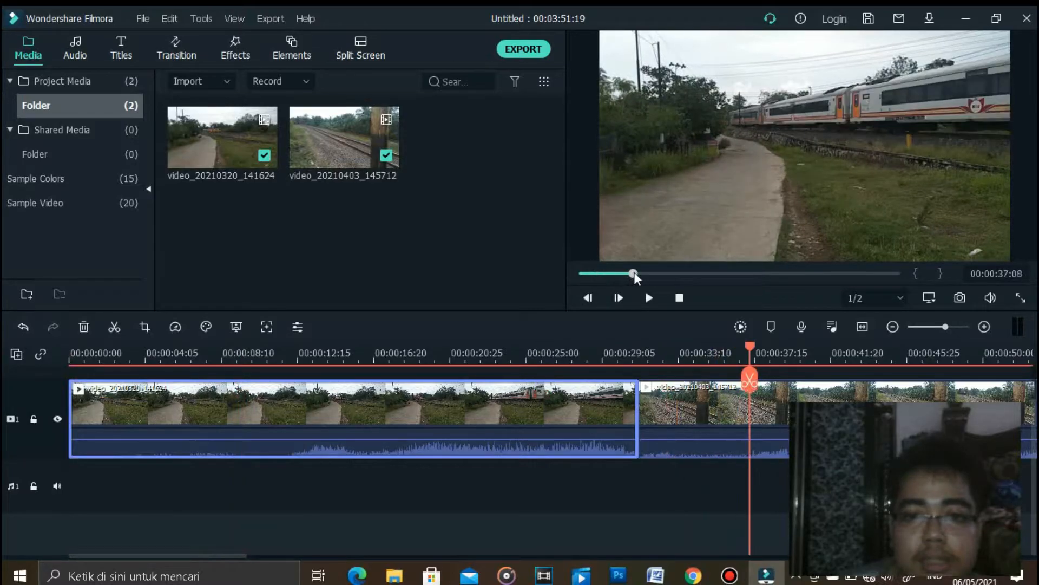
left_click_drag(698, 275, 604, 272)
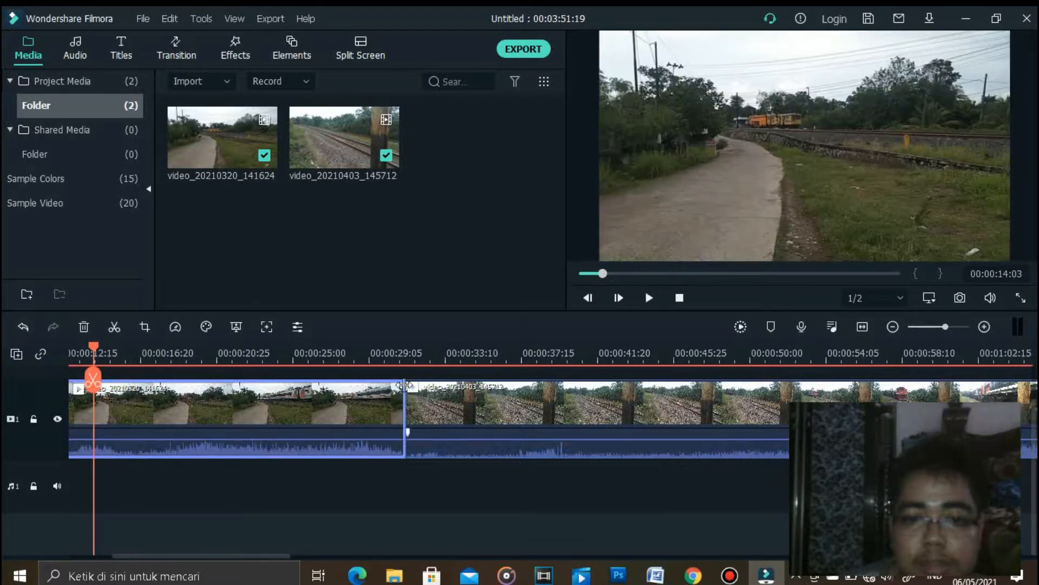
left_click(398, 354)
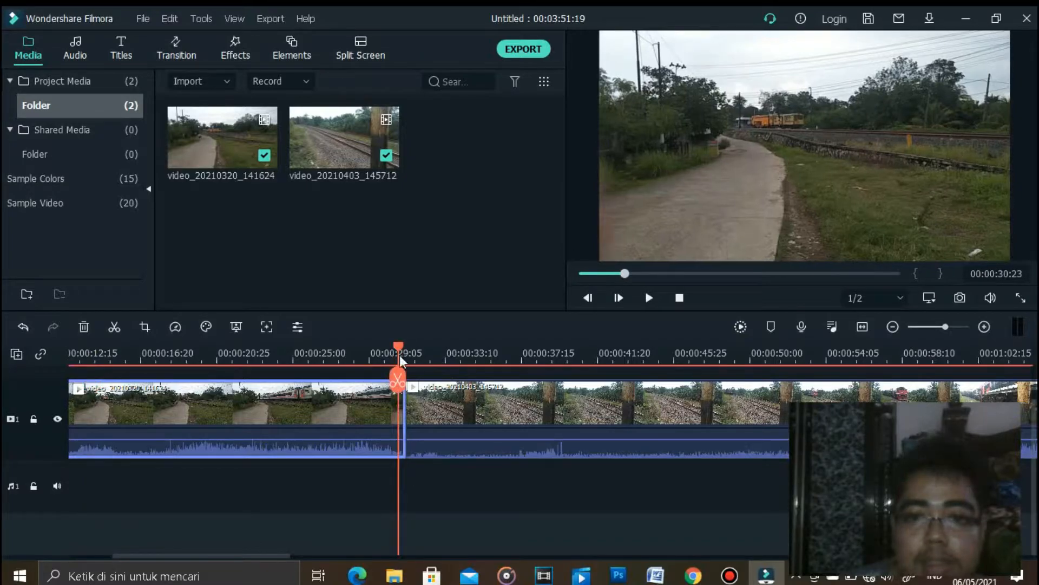
left_click(411, 353)
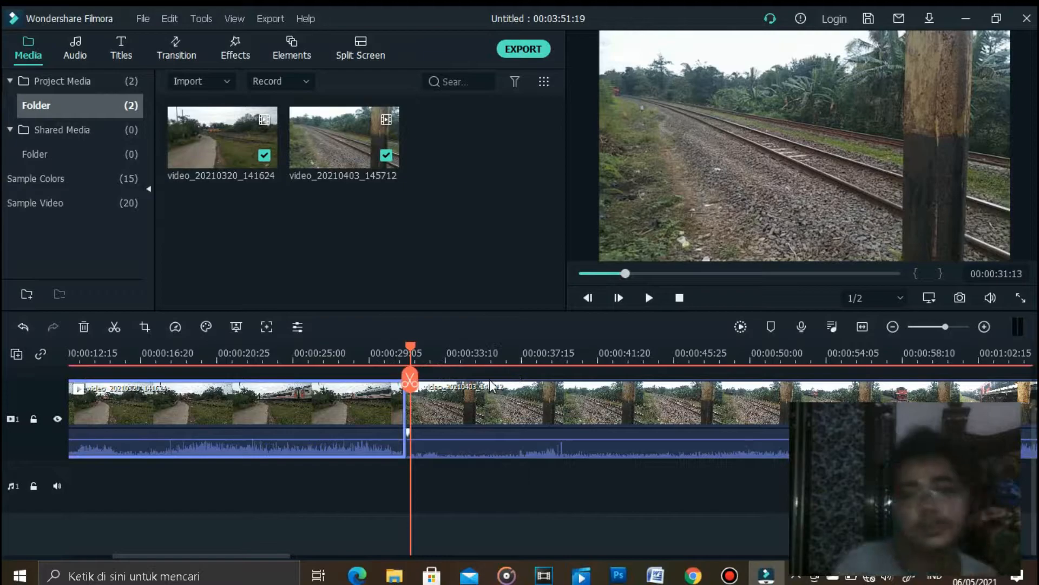
left_click(446, 353)
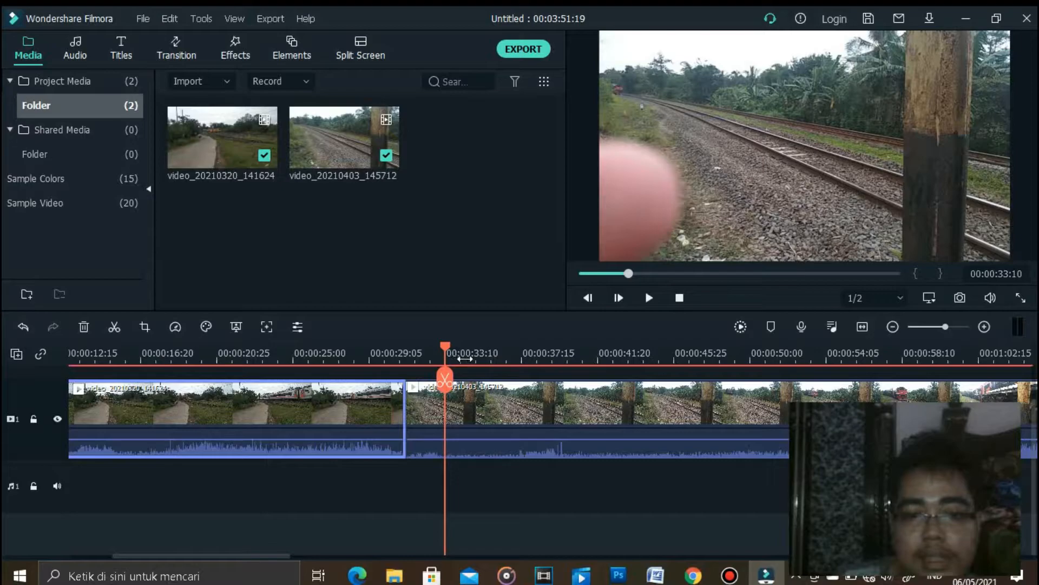
left_click(442, 398)
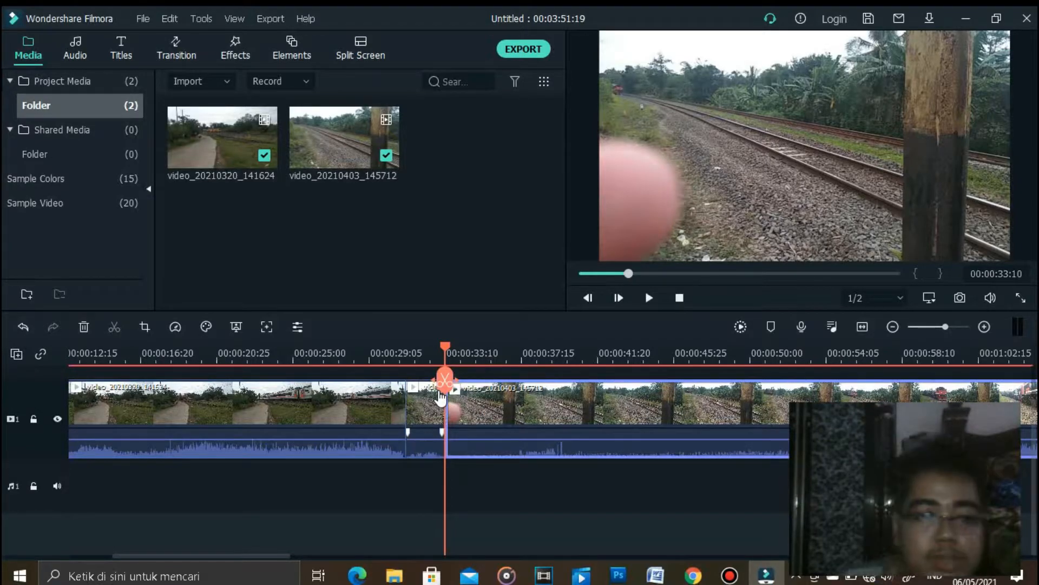
- Try moving the later segment of the split clip away to leave a gap, and undo both the move and the split
left_click(21, 324)
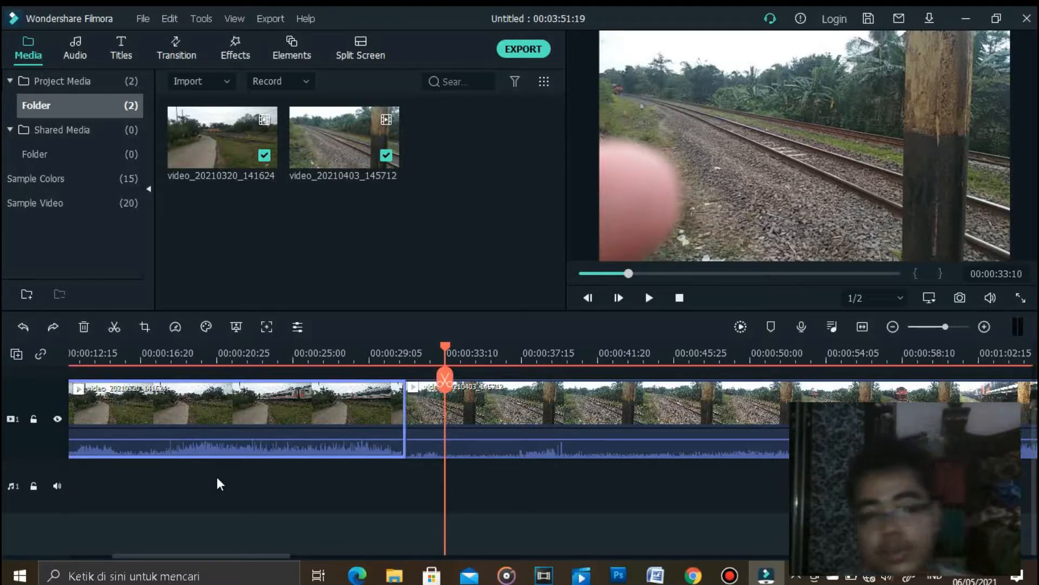
key("ctrl+y")
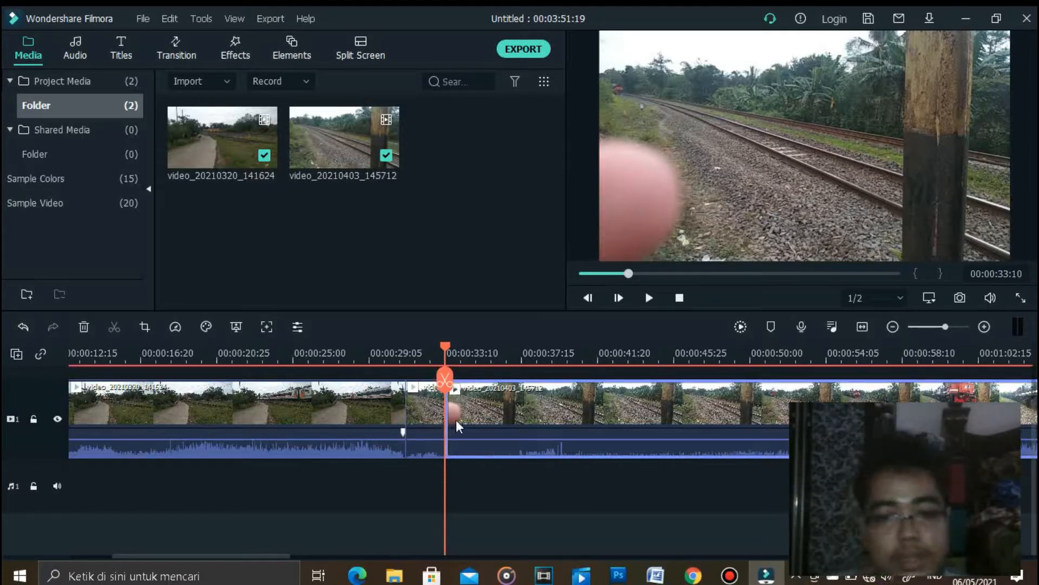
left_click_drag(489, 409, 424, 395)
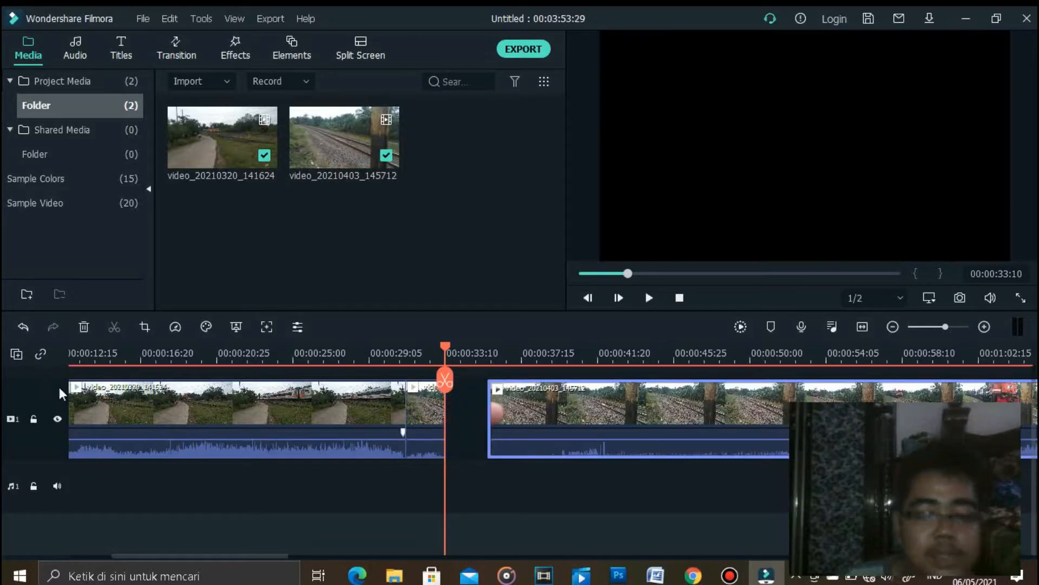
left_click(21, 326)
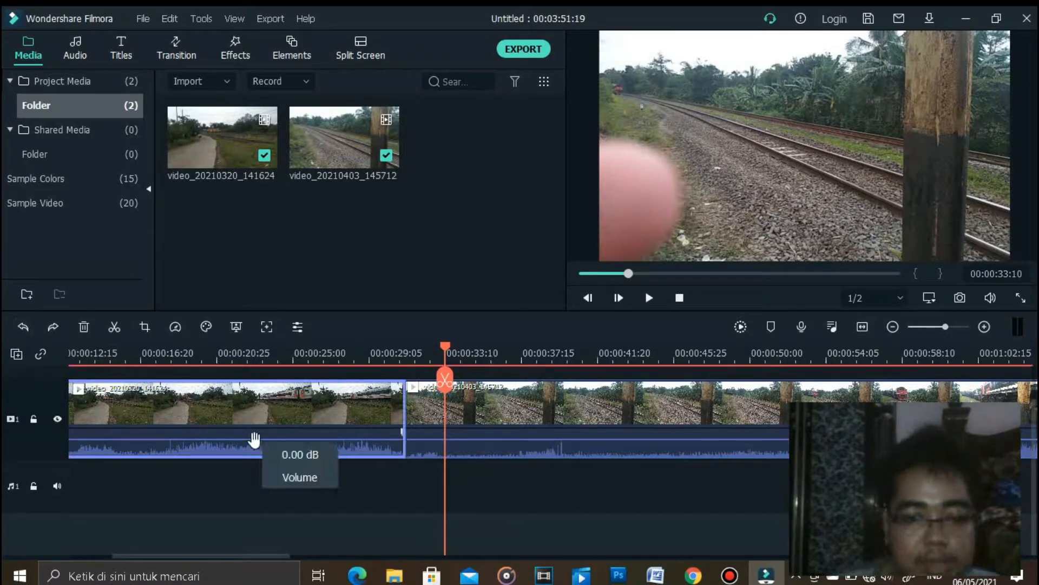
left_click_drag(271, 557, 224, 554)
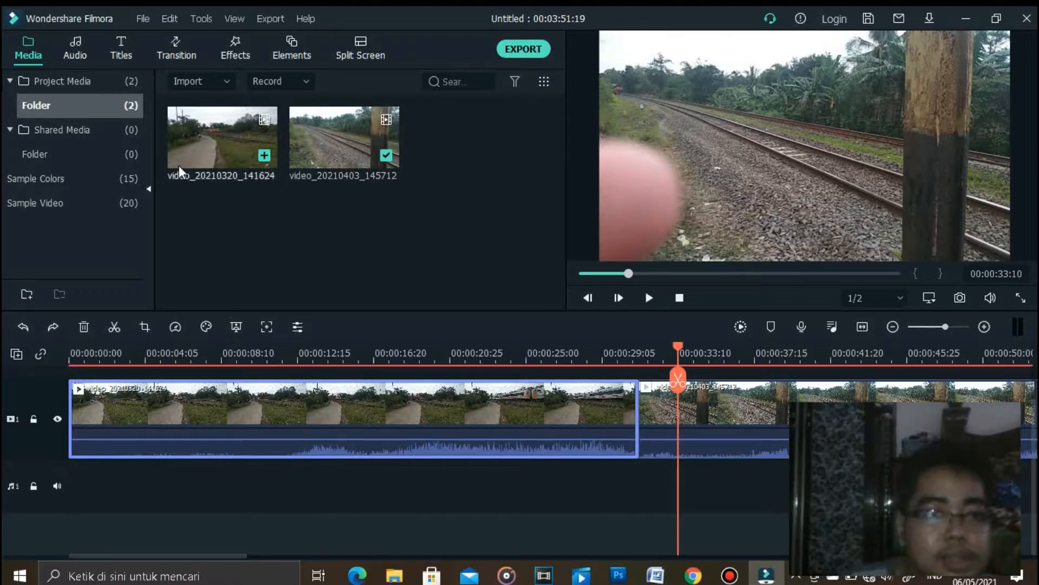
- Browse the included Openers and Titles presets, and preview the Title 2 preset
left_click(128, 56)
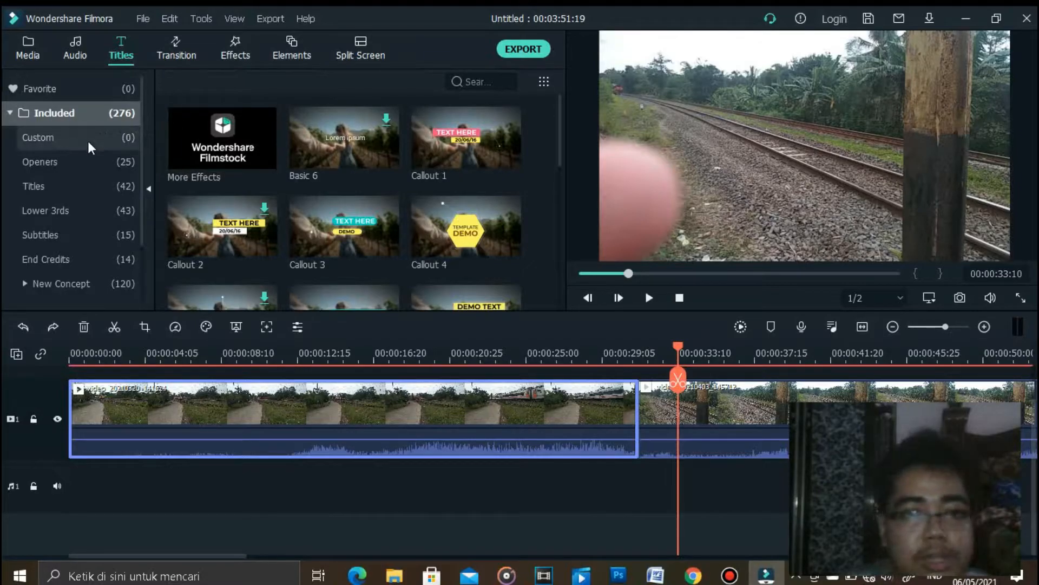
mouse_move(352, 108)
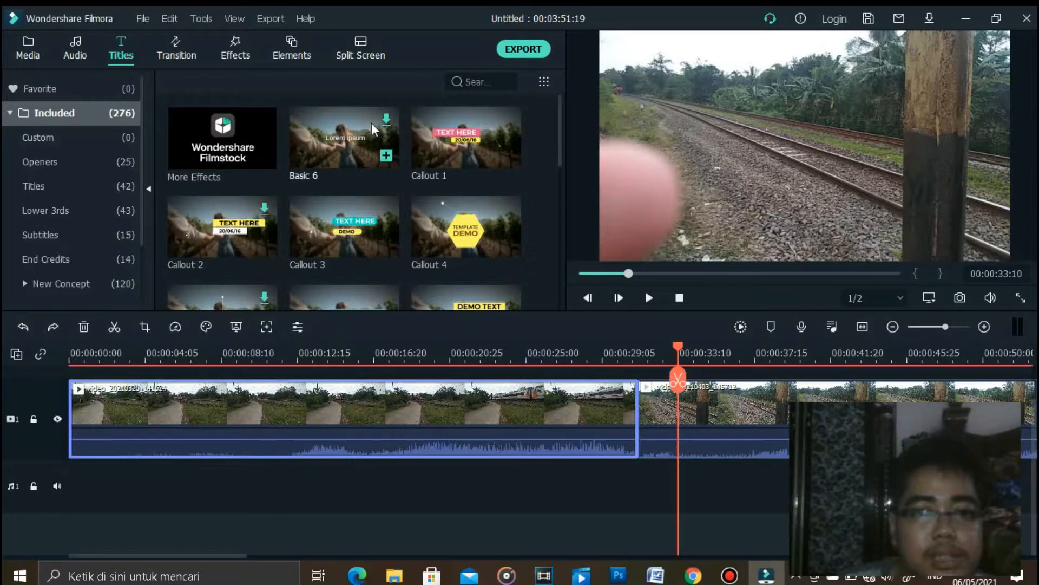
left_click(114, 174)
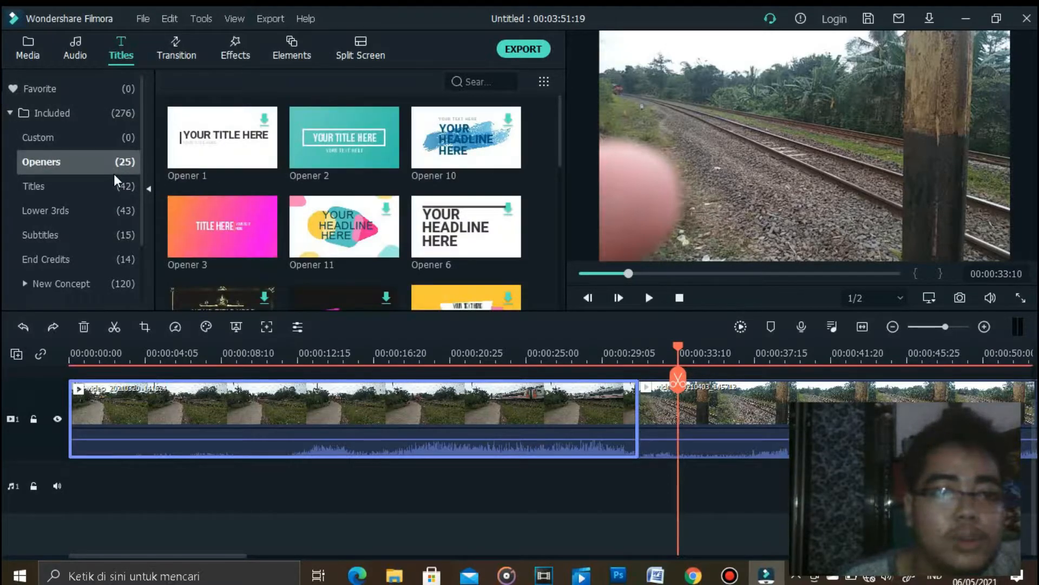
left_click(103, 194)
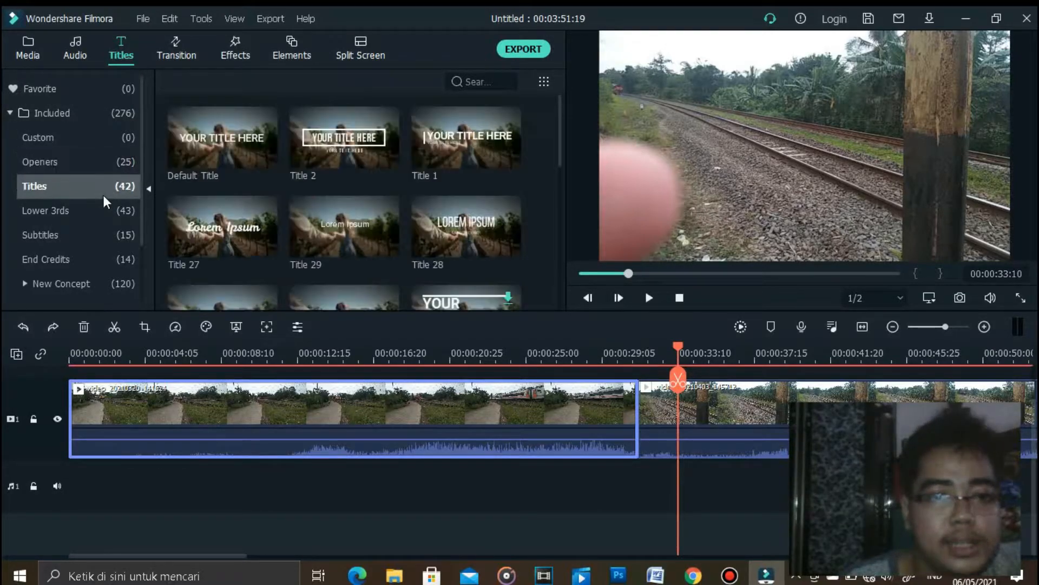
left_click(115, 170)
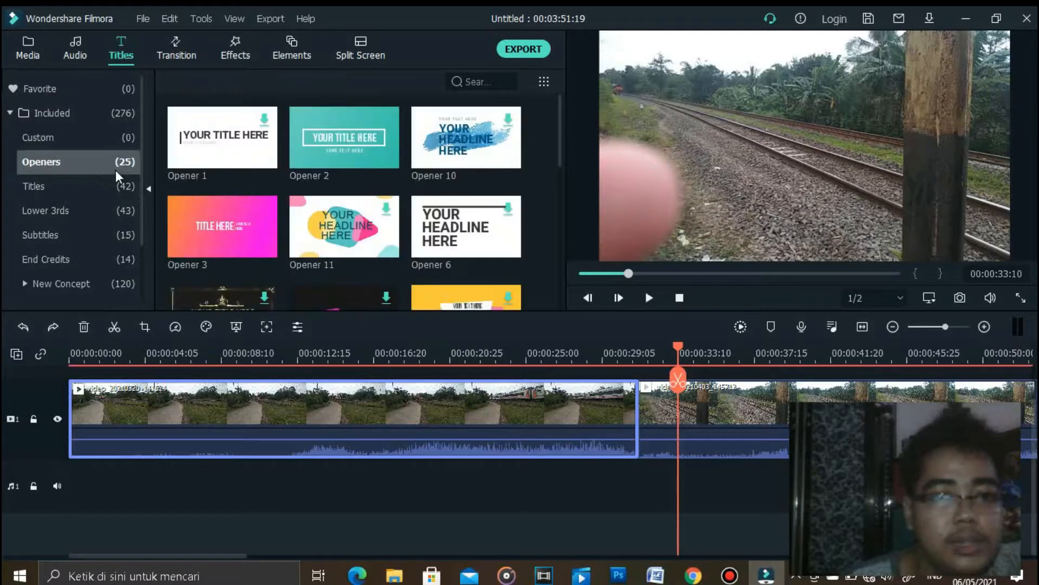
left_click(101, 184)
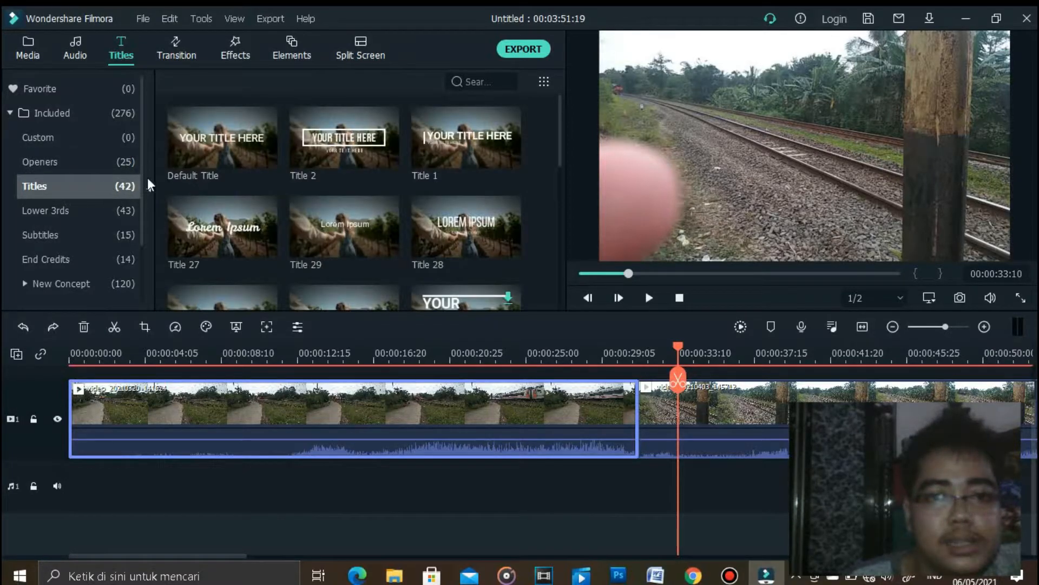
left_click(349, 128)
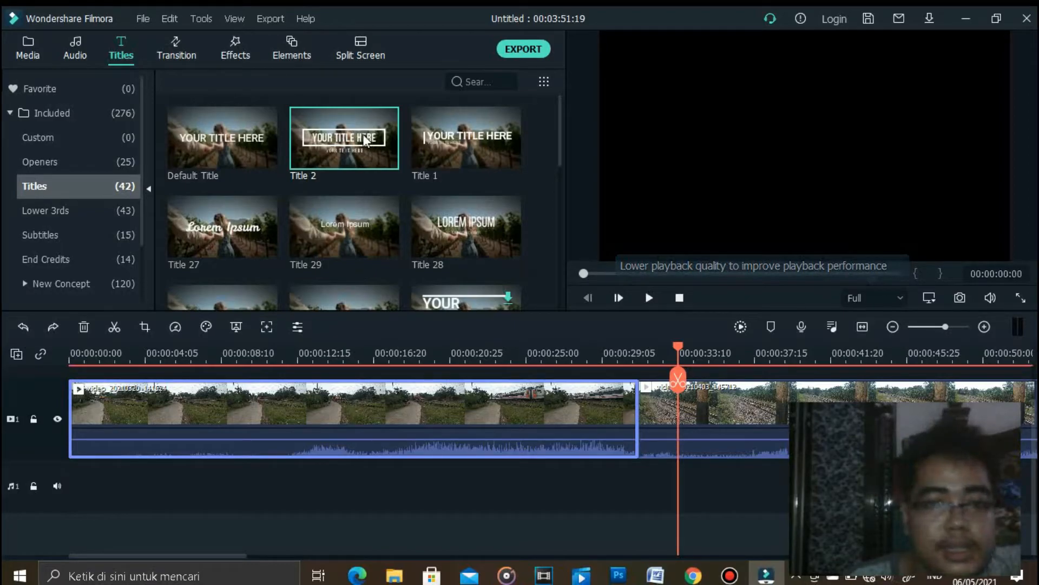
- Try placing Title 2 near the start of the timeline, and remove the misplaced title clips from both video tracks
left_click_drag(317, 148, 67, 390)
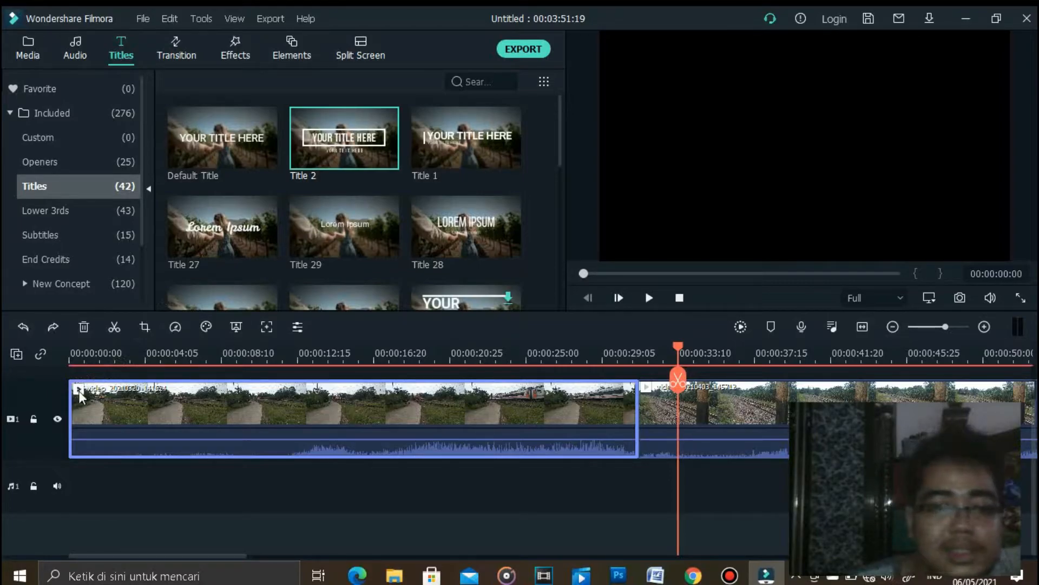
left_click_drag(161, 311, 74, 394)
left_click_drag(70, 449, 87, 450)
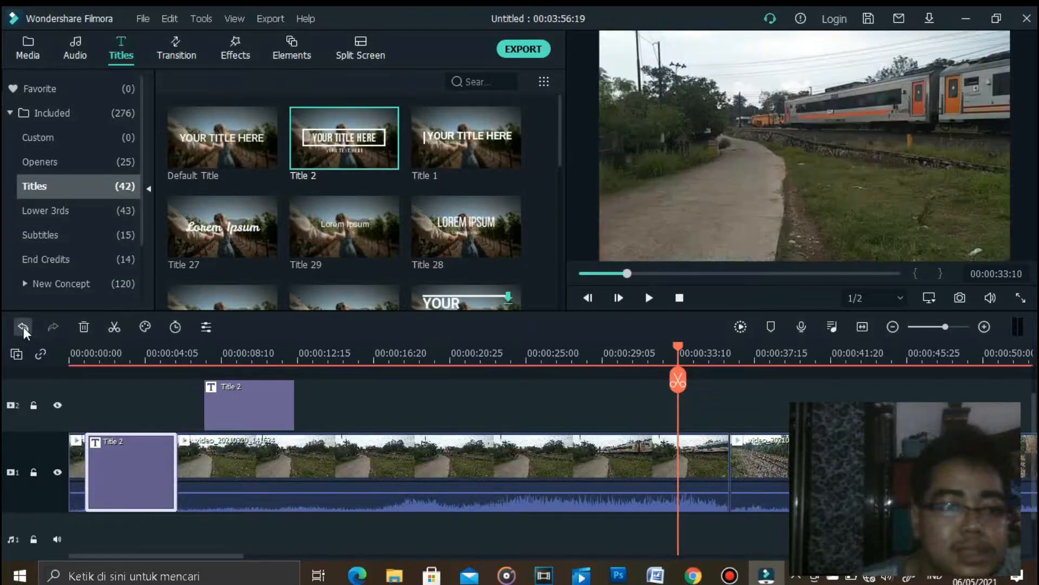
left_click(24, 327)
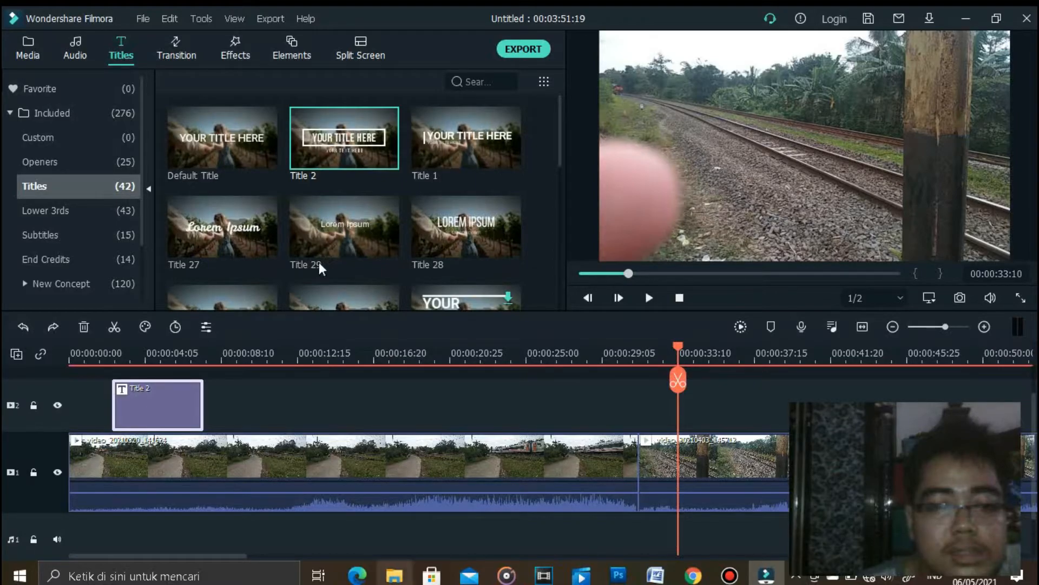
key("Delete")
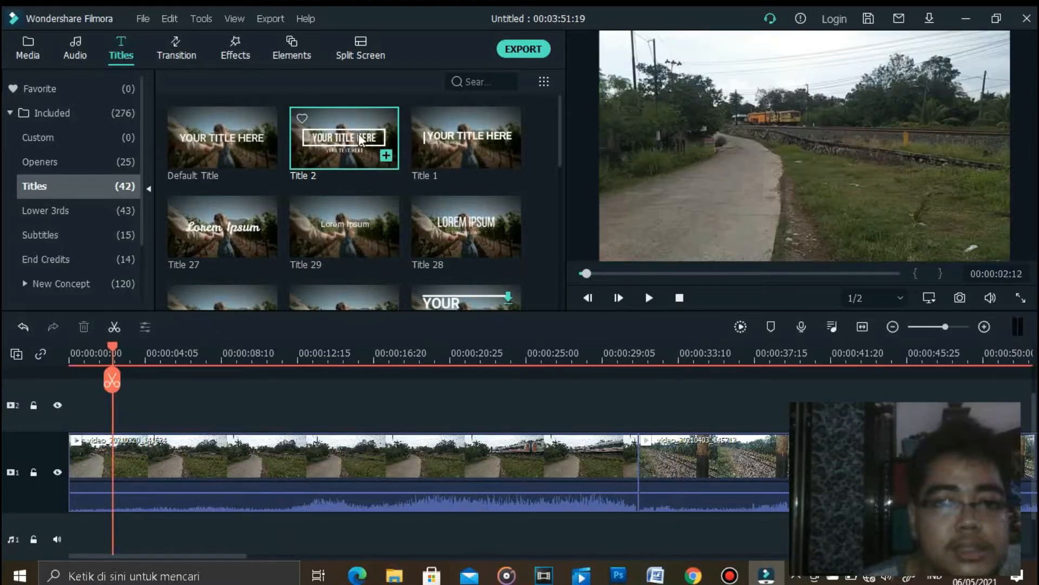
- Insert the Title 2 preset at the very beginning of video track 1, ahead of video_20210320_141624
left_click(359, 133)
mouse_move(358, 133)
left_mouse_down()
mouse_move(174, 302)
mouse_move(68, 436)
left_mouse_up()
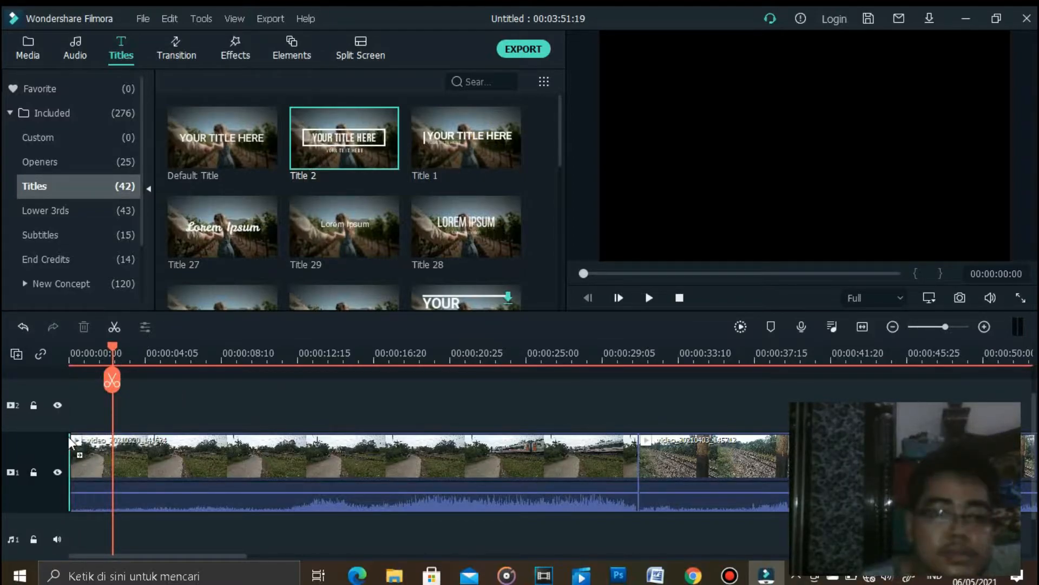
left_click_drag(68, 437, 68, 436)
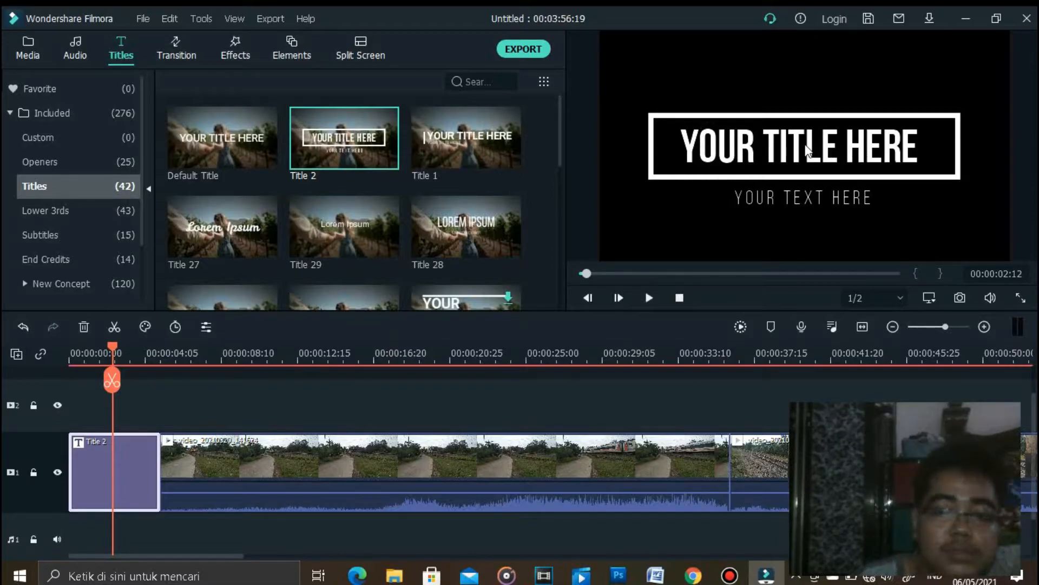
- Replace the main heading text of the Title 2 clip with "kereta"
left_click(808, 150)
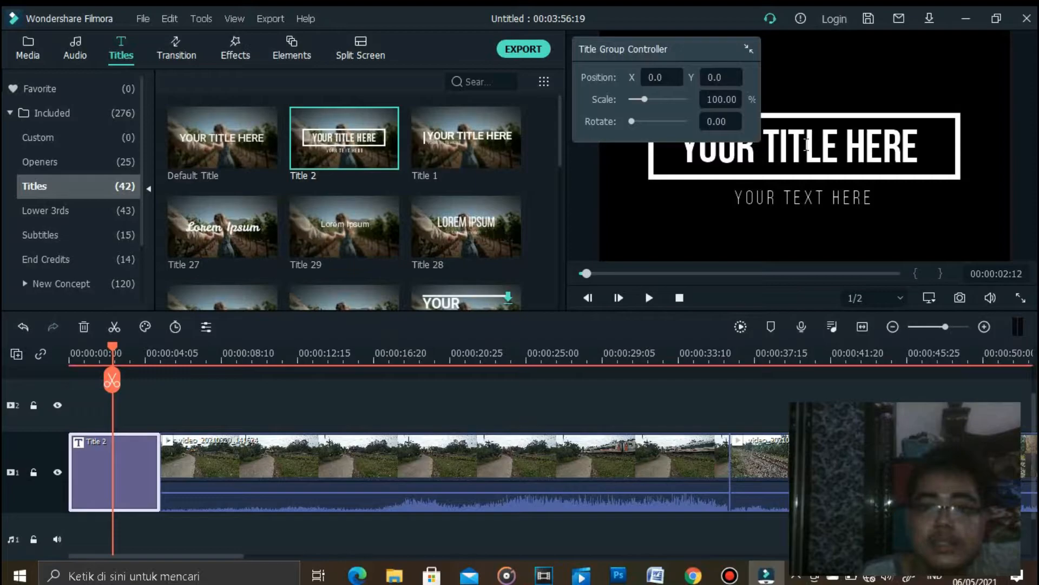
double_click(807, 145)
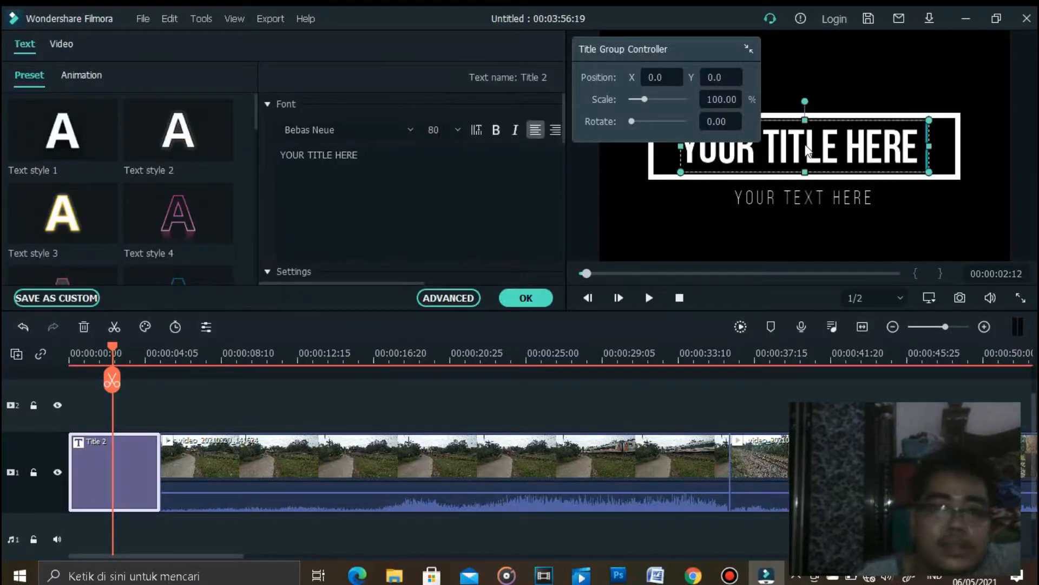
left_click(456, 169)
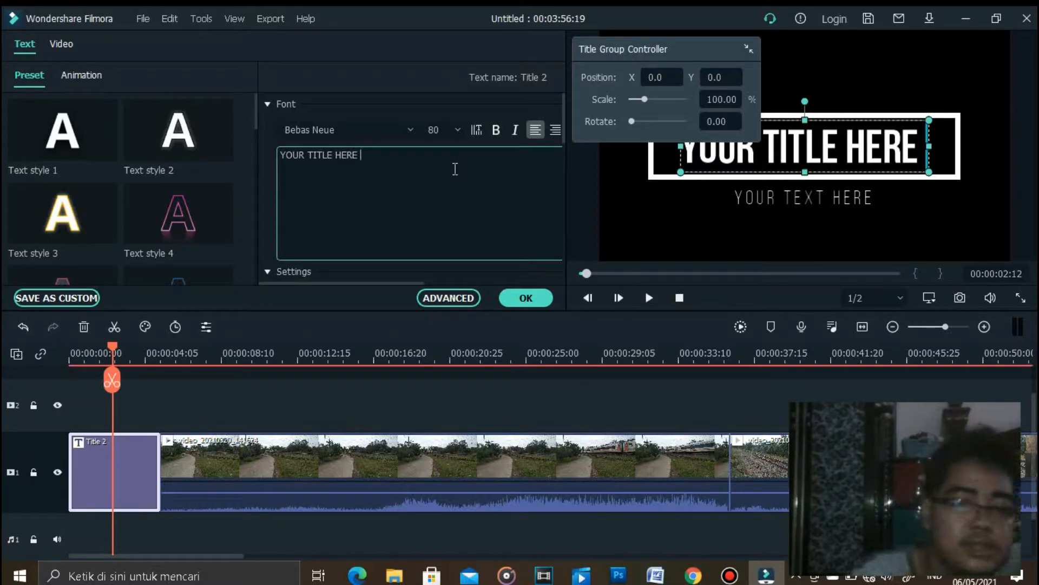
key("ctrl+a")
type("kereta")
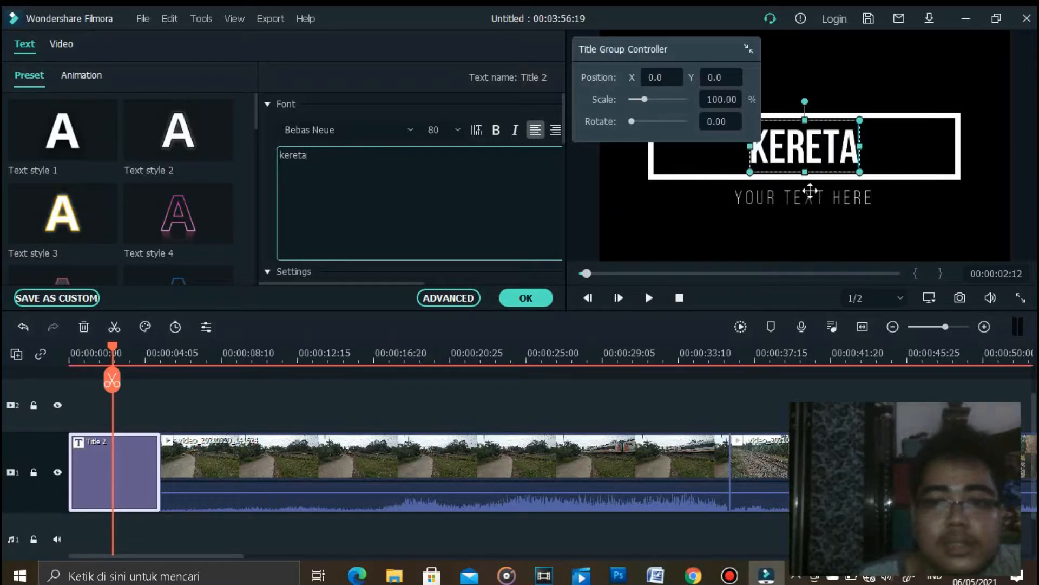
- Replace the smaller text below the title's heading with a "by" credit giving the creator's name, and apply the title edits
left_click(810, 190)
left_click(452, 165)
key("ctrl+a")
type("b")
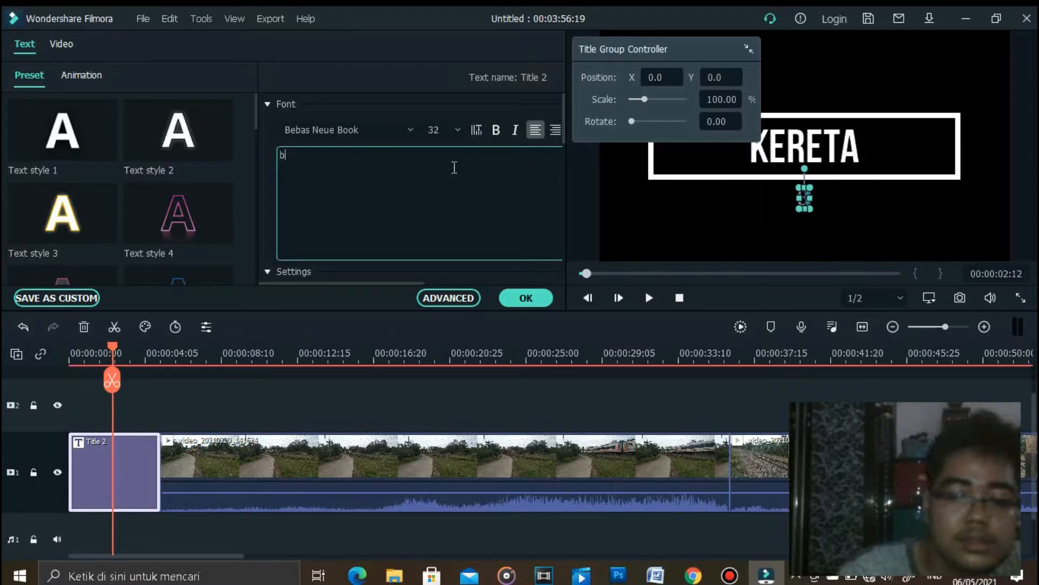
type("y mr akbar")
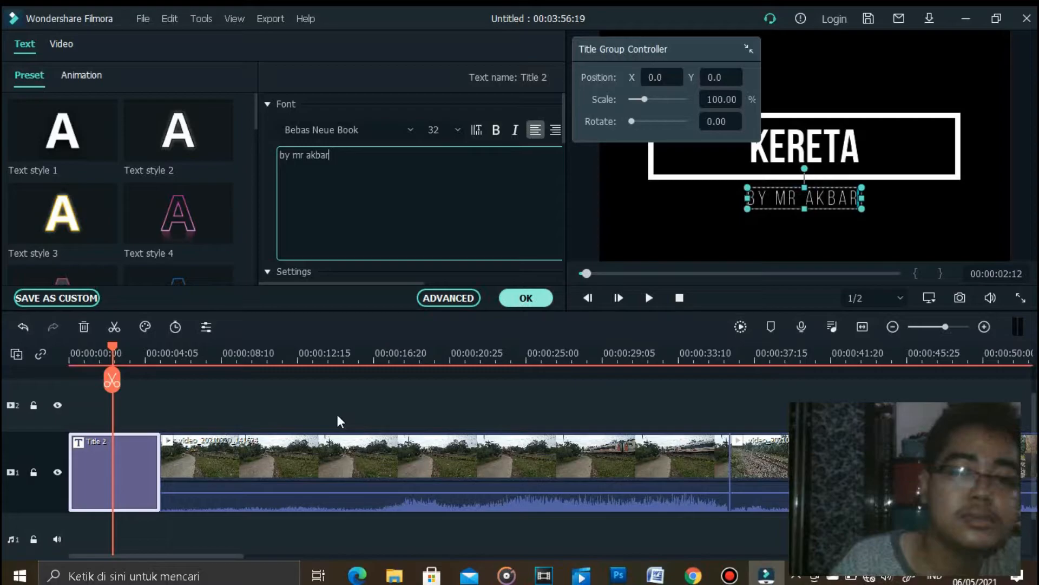
left_click(525, 298)
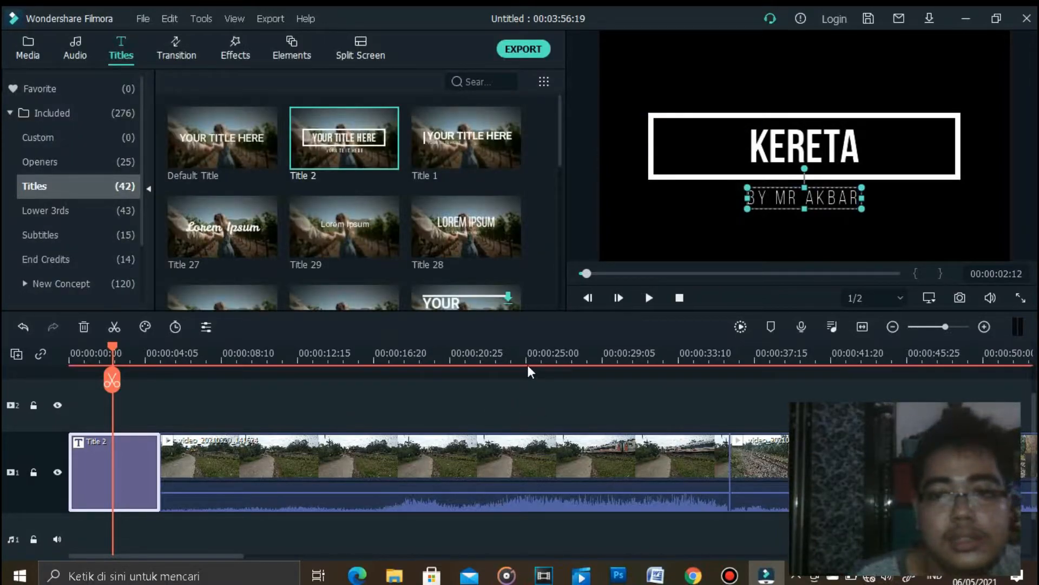
- Play the cut between the two video clips, and try a Fade transition at the end of video_20210320_141624 before deleting it
left_click(675, 361)
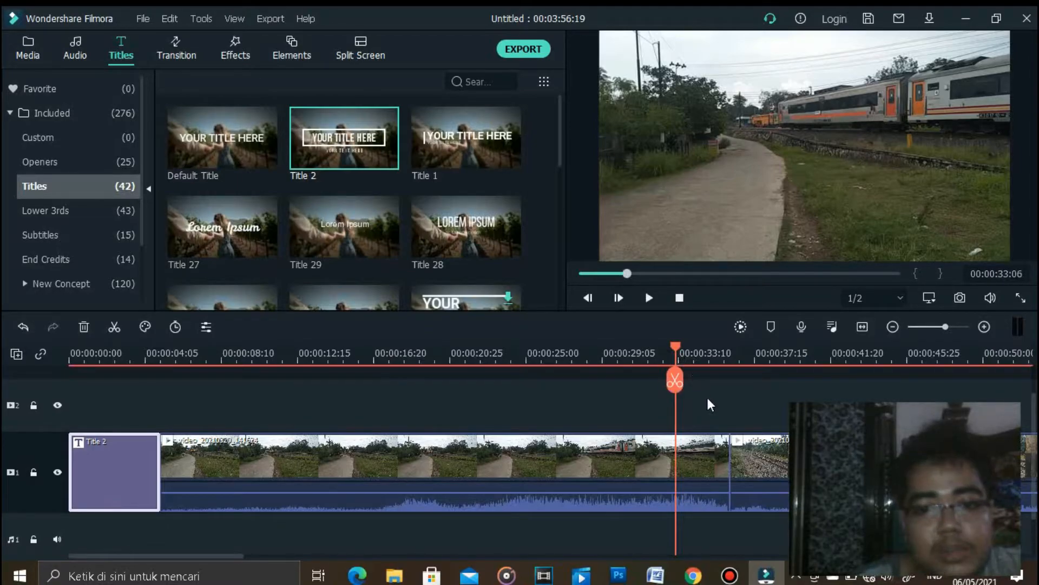
left_click(649, 297)
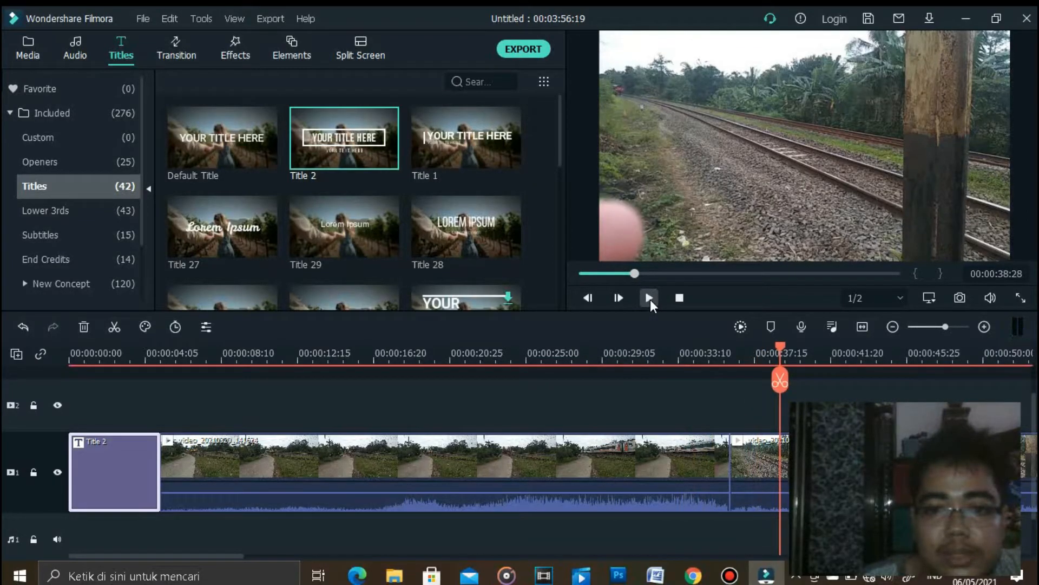
left_click(179, 56)
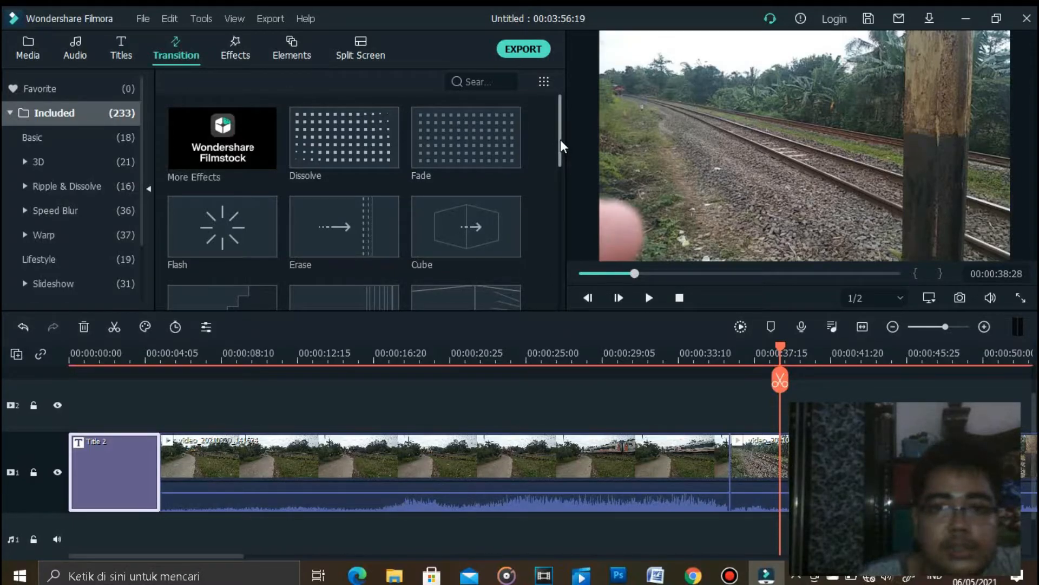
scroll(320, 153, "down", 1)
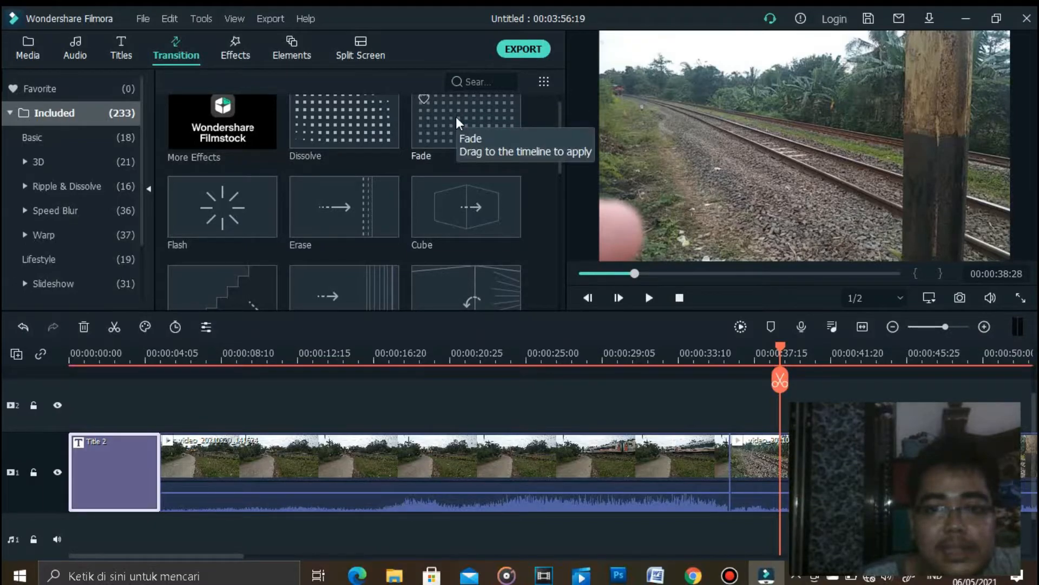
left_click(435, 128)
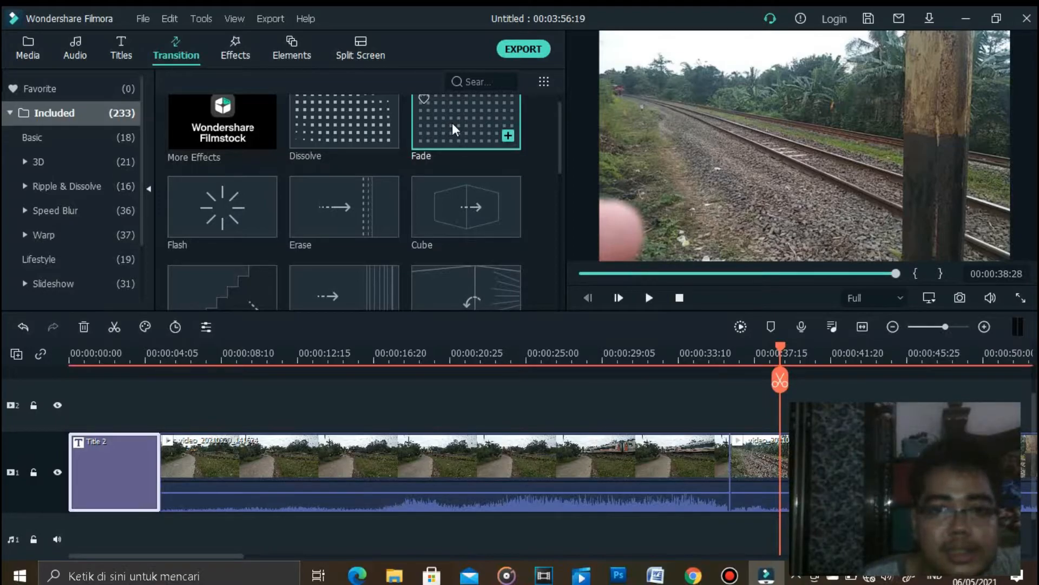
left_click_drag(454, 129, 499, 179)
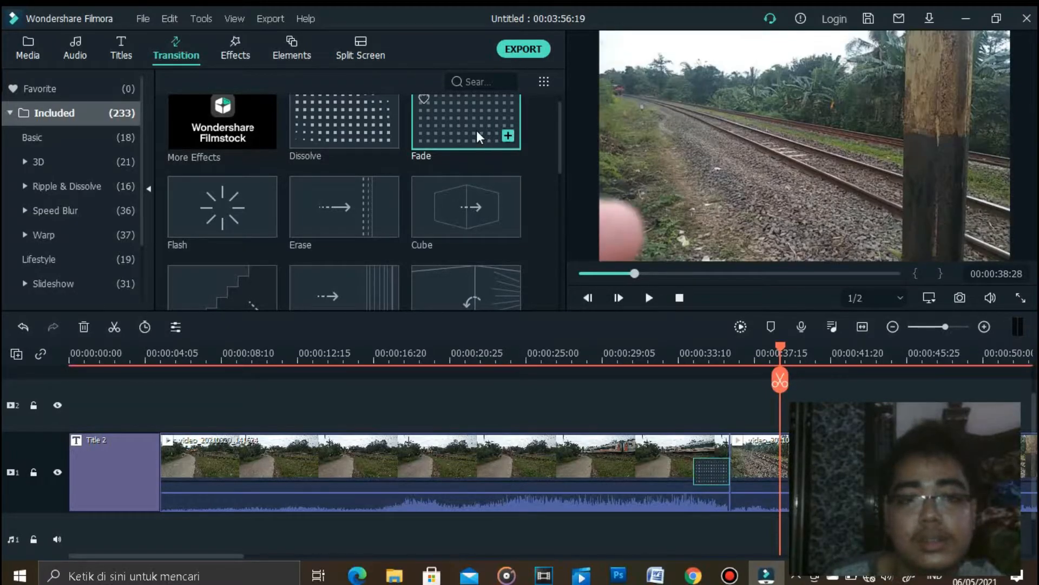
left_click(712, 472)
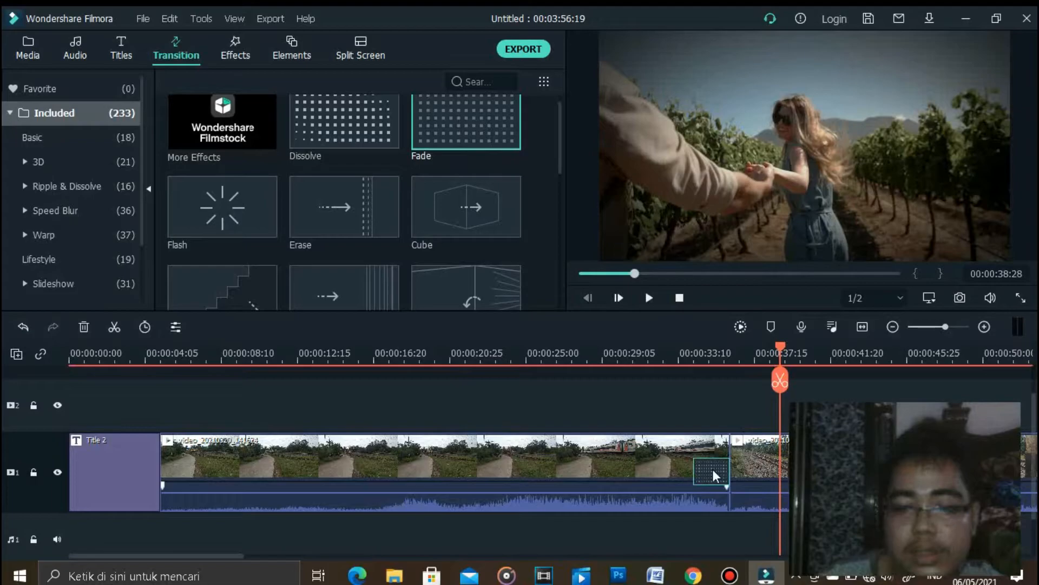
key("Delete")
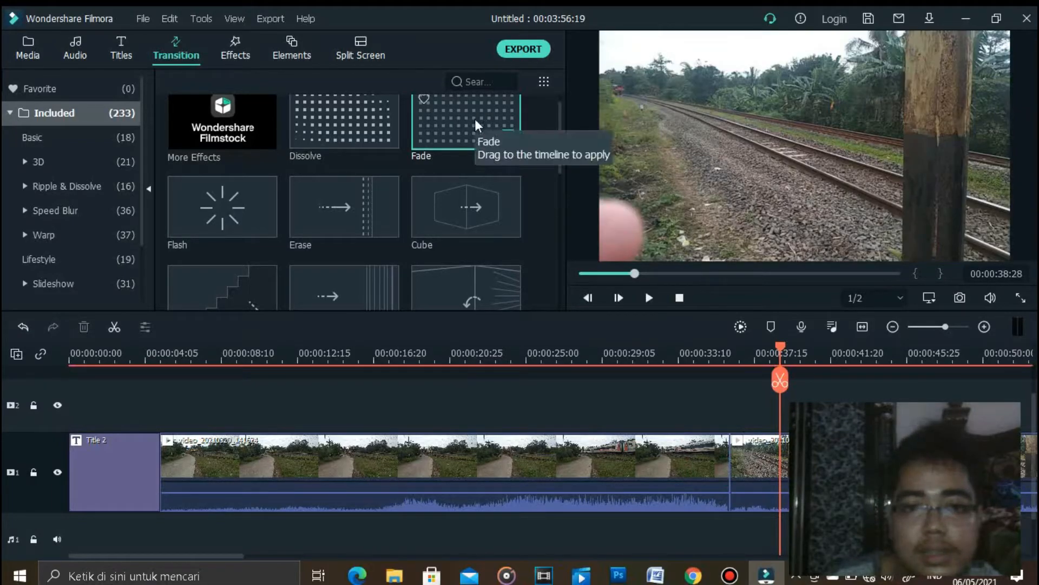
- Try a Fade transition centred on the cut between the two video clips, play it back, and delete it
left_click_drag(476, 126, 769, 579)
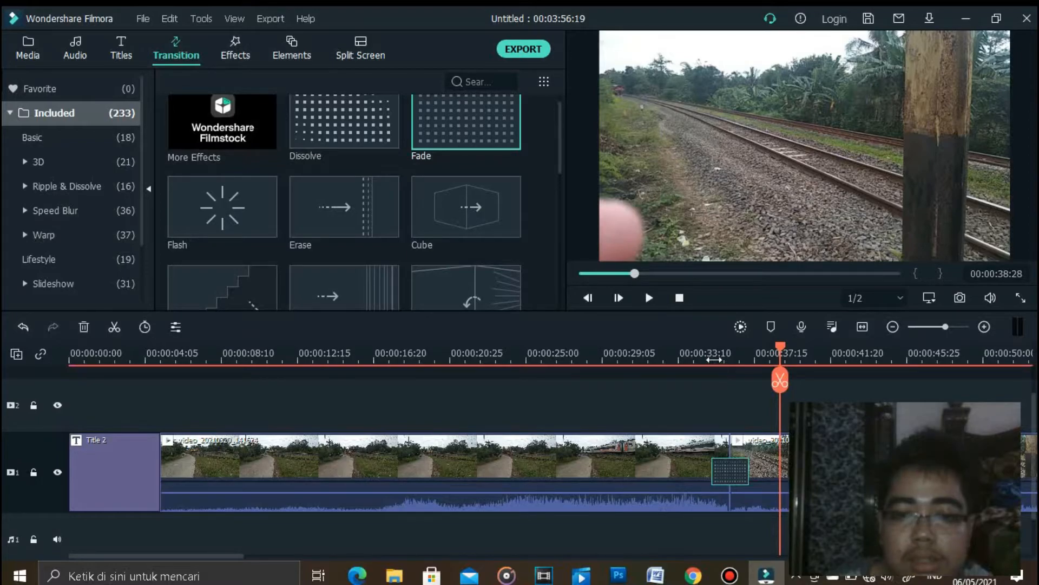
left_click(708, 358)
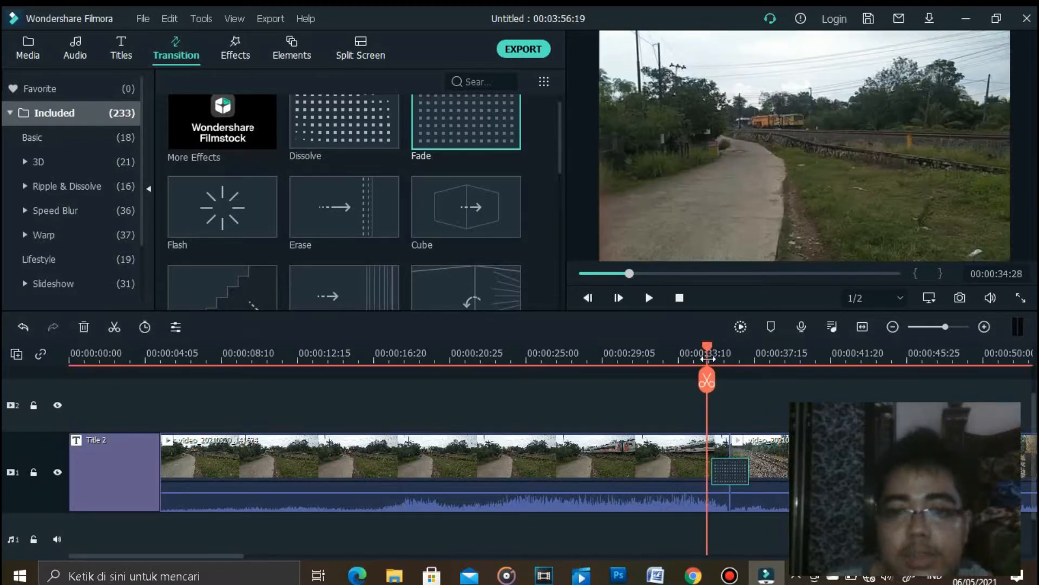
key("space")
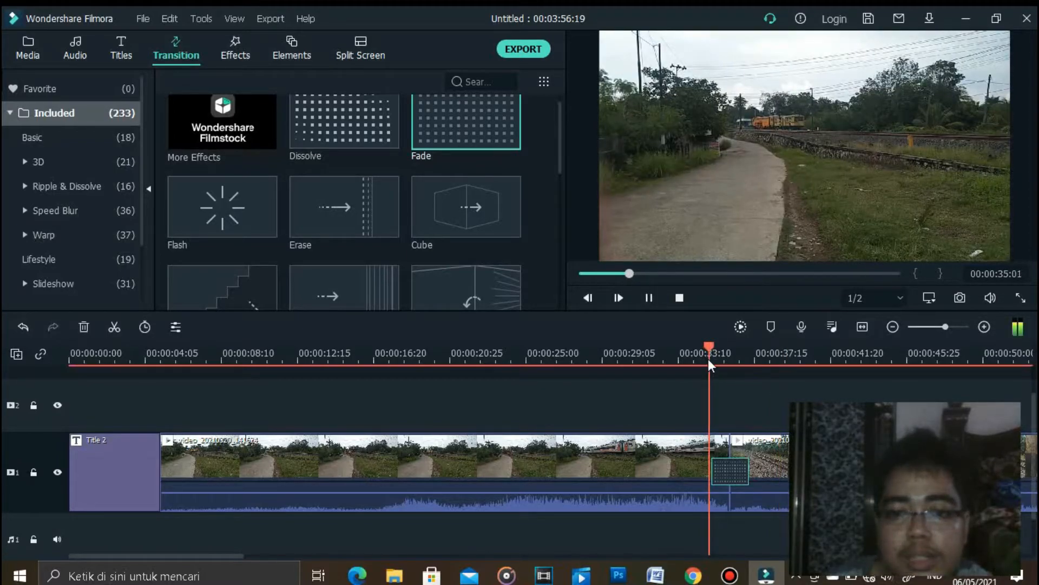
key("space")
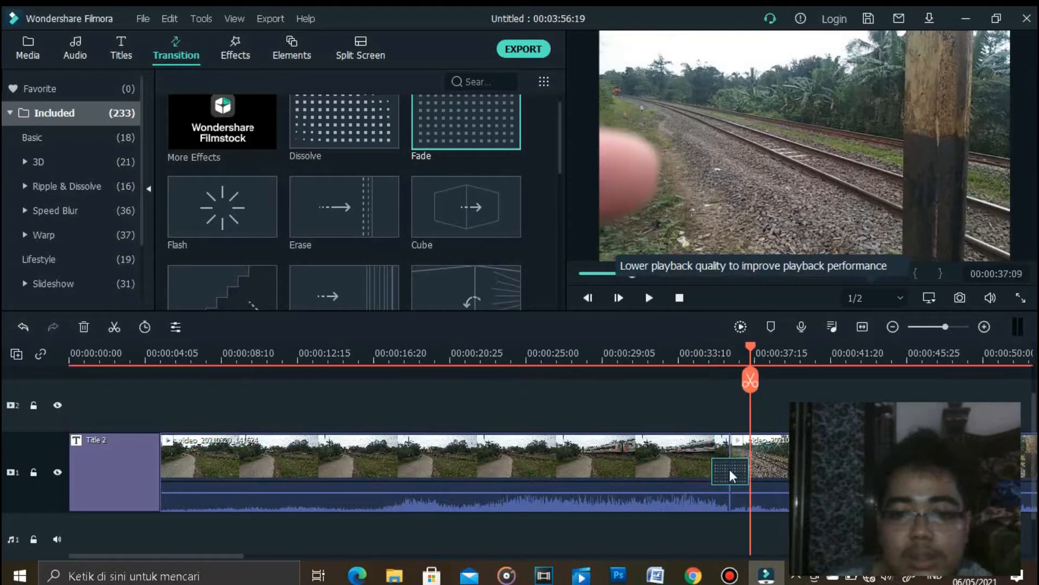
key("Delete")
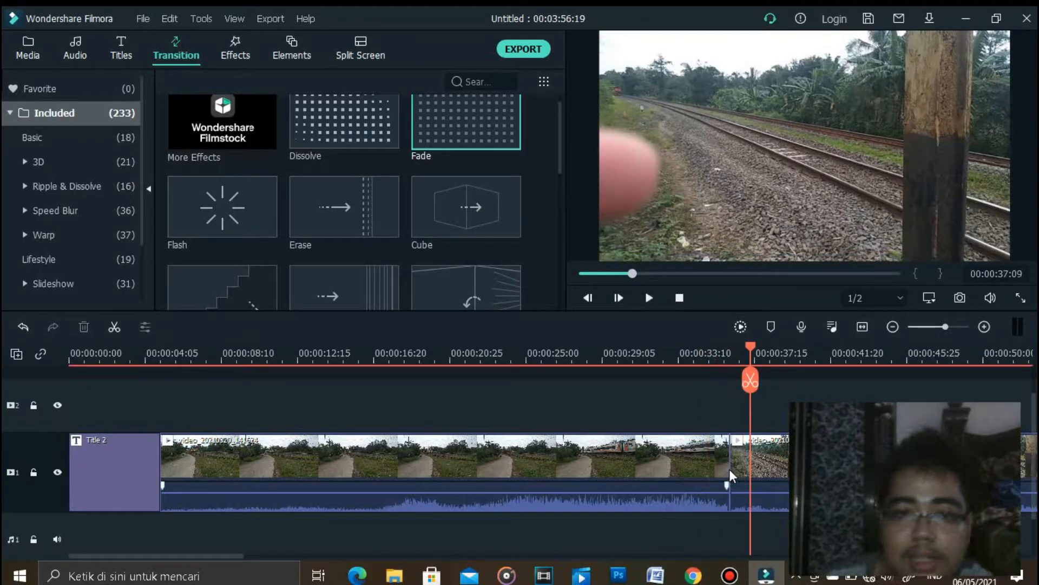
- Add a Dissolve transition centred on the cut between video_20210320_141624 and video_20210403_145712
left_click(333, 136)
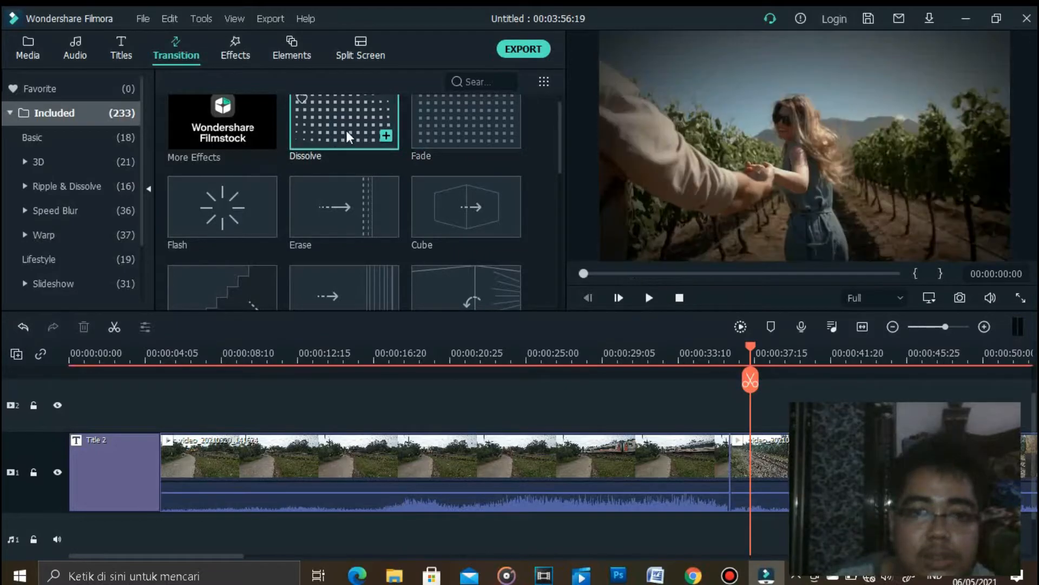
left_click_drag(349, 137, 721, 466)
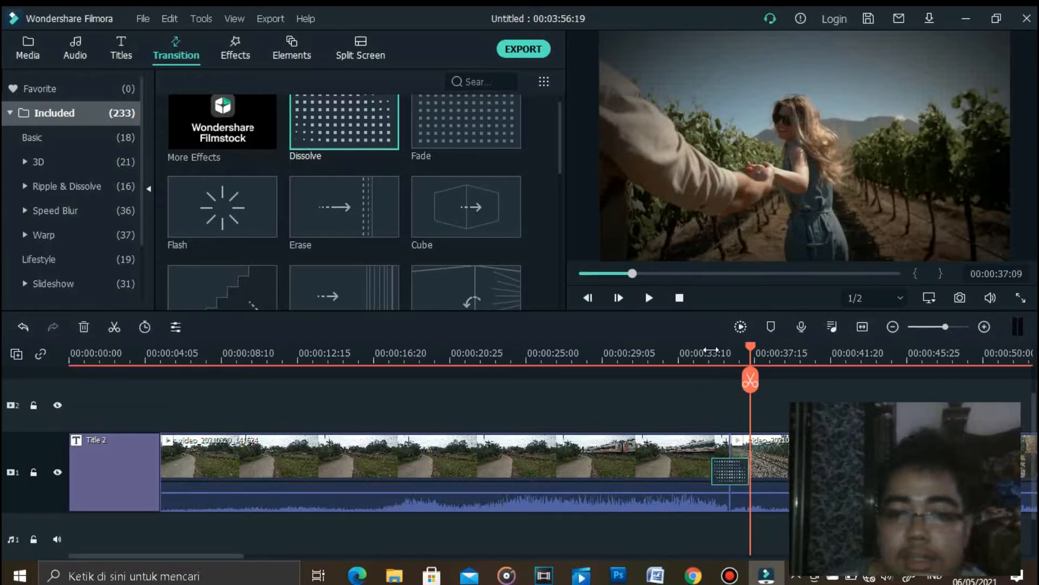
- Play back the Dissolve transition between the two video clips and look through more of the transition library
left_click(709, 352)
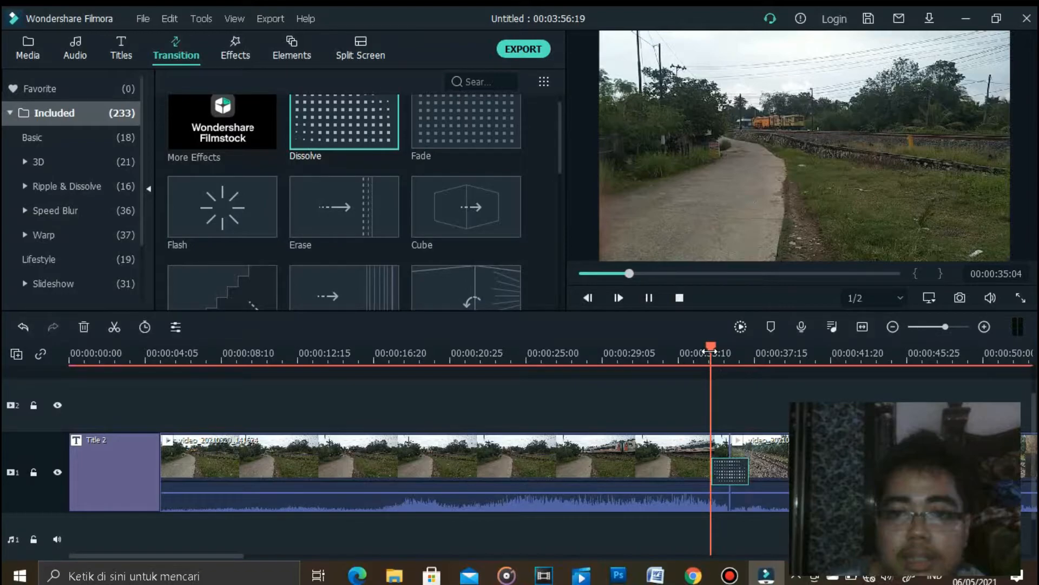
key("space")
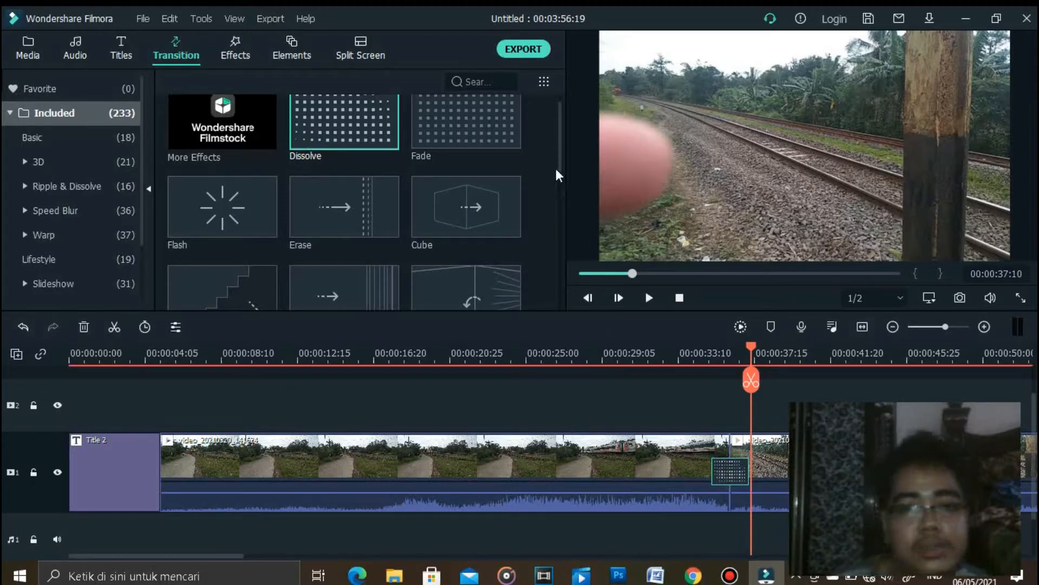
mouse_move(561, 173)
left_mouse_down()
mouse_move(566, 297)
mouse_move(575, 220)
left_mouse_up()
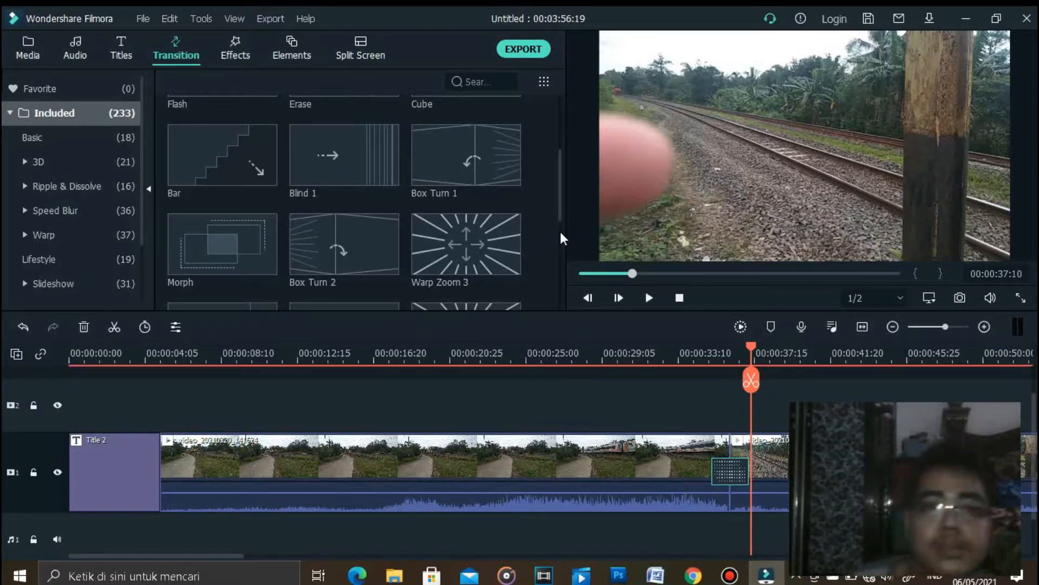
- Open the Create Video export dialog for a local MP4 file and examine the output name
left_click(268, 19)
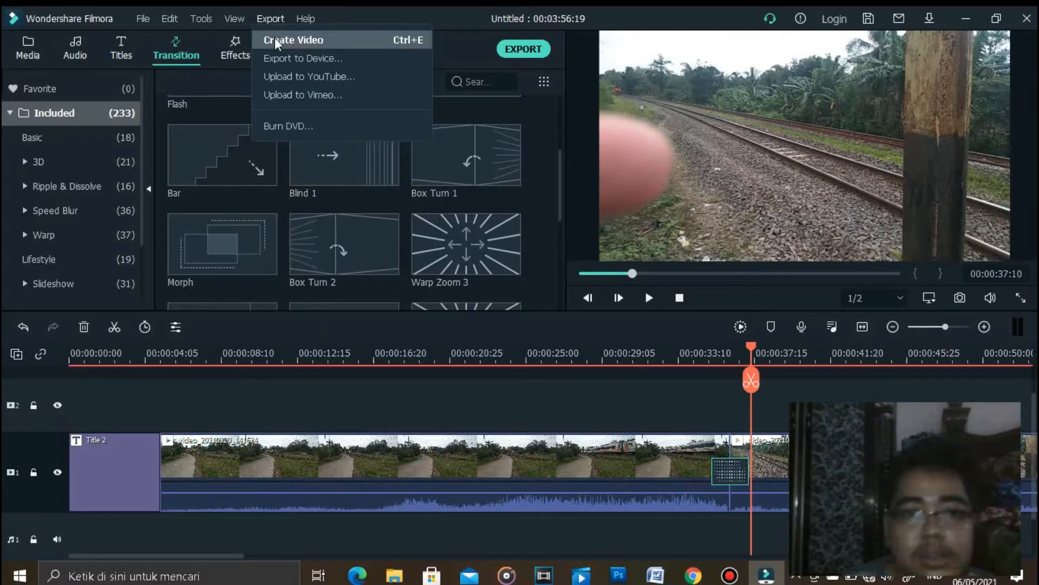
left_click(276, 41)
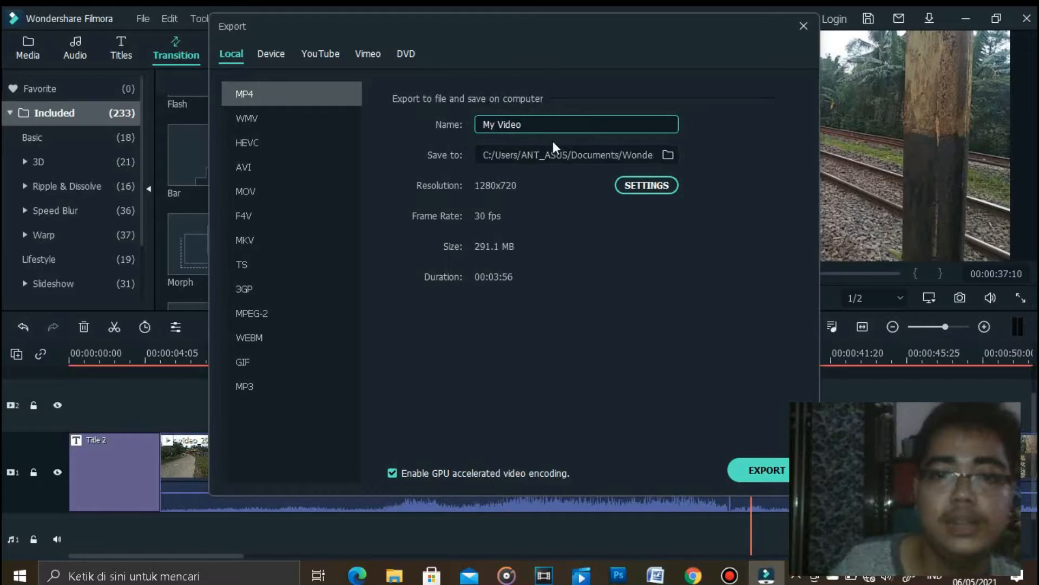
left_click_drag(535, 125, 482, 128)
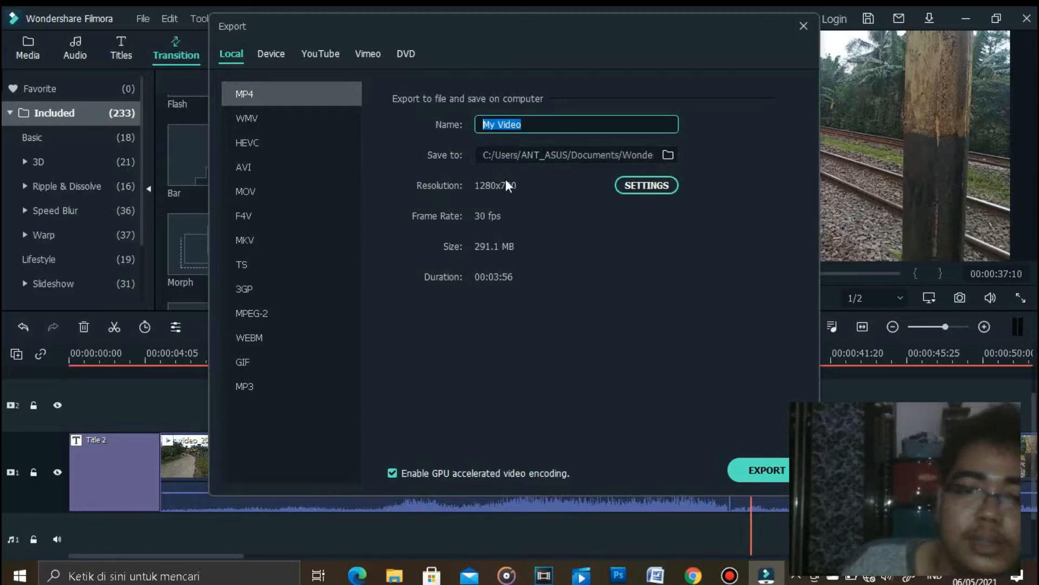
left_click(553, 123)
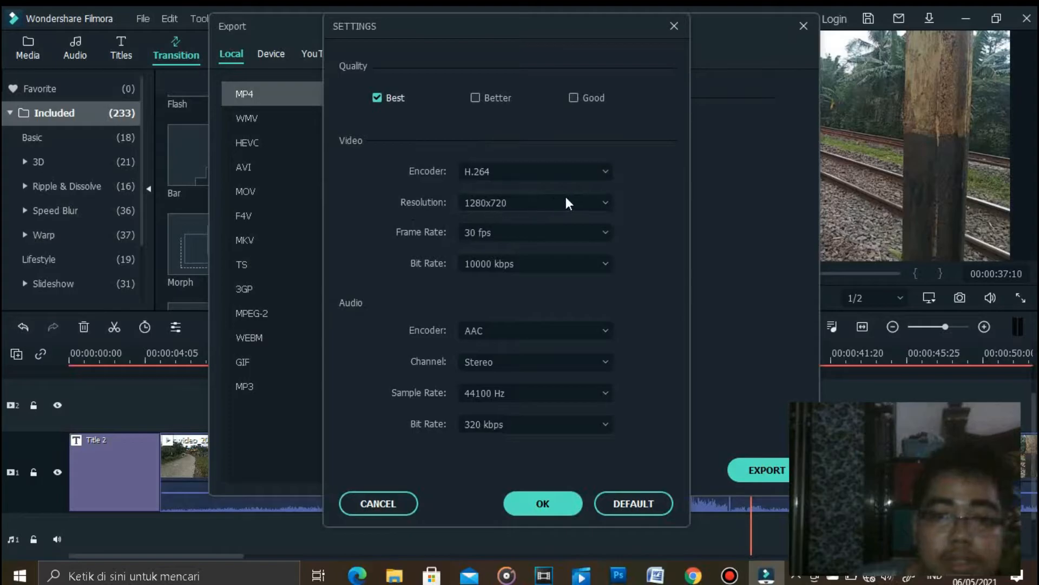
- Examine the resolution, frame rate and audio channel options in the MP4 export settings, keeping the current choices
left_click(581, 201)
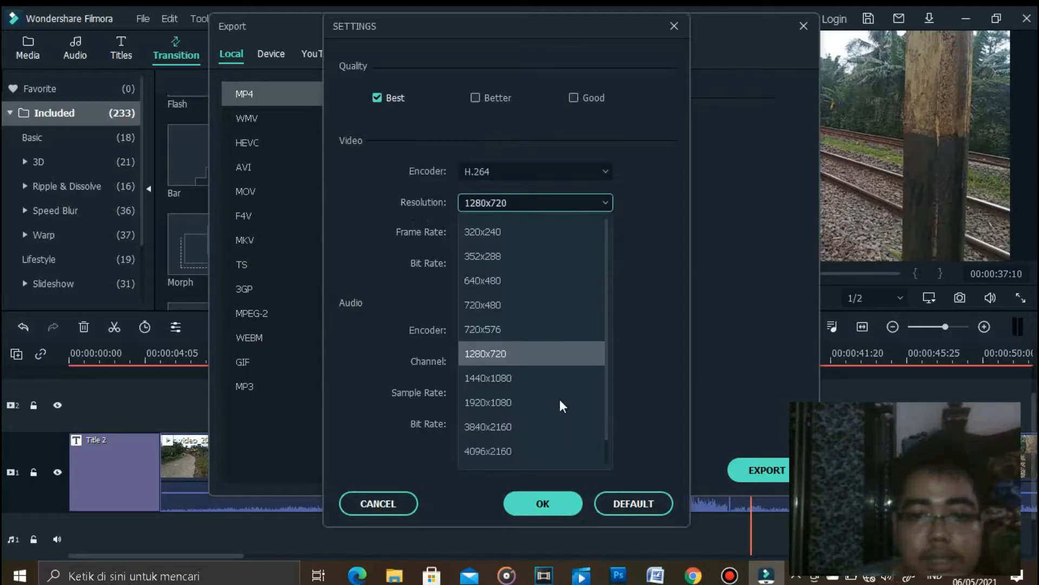
left_click(606, 232)
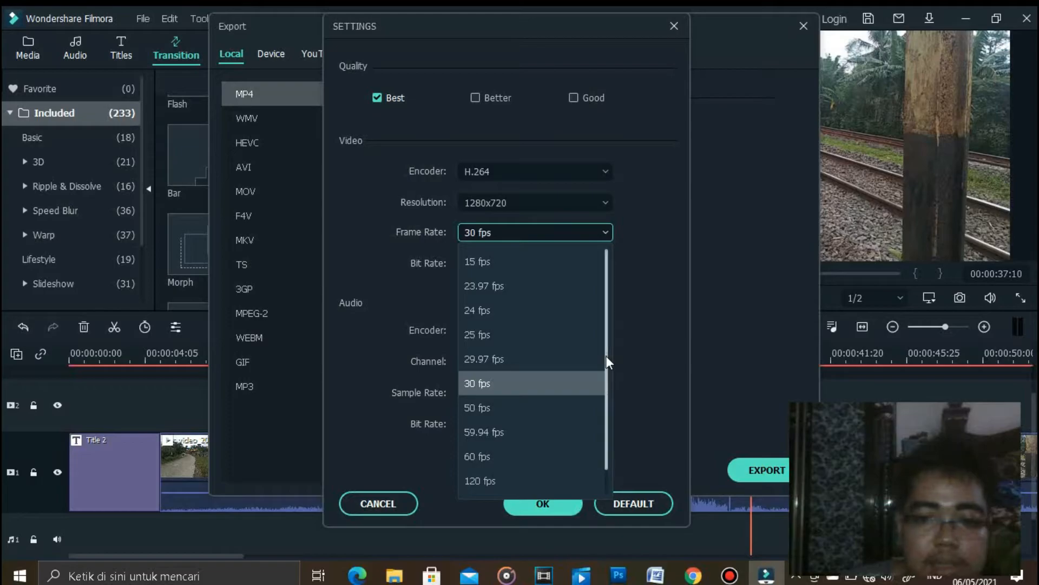
left_click_drag(607, 356, 608, 403)
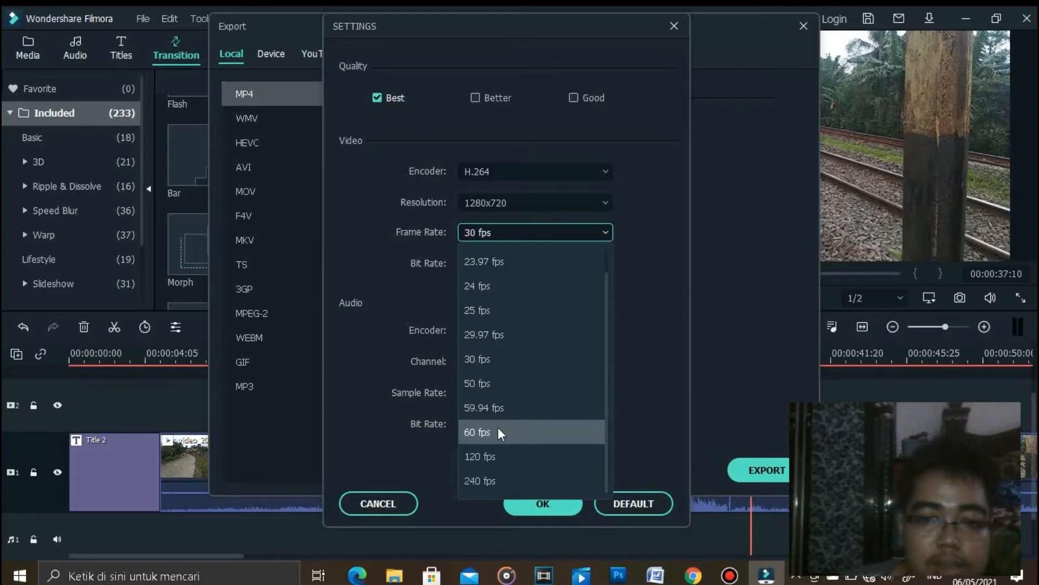
left_click(377, 314)
left_click(543, 362)
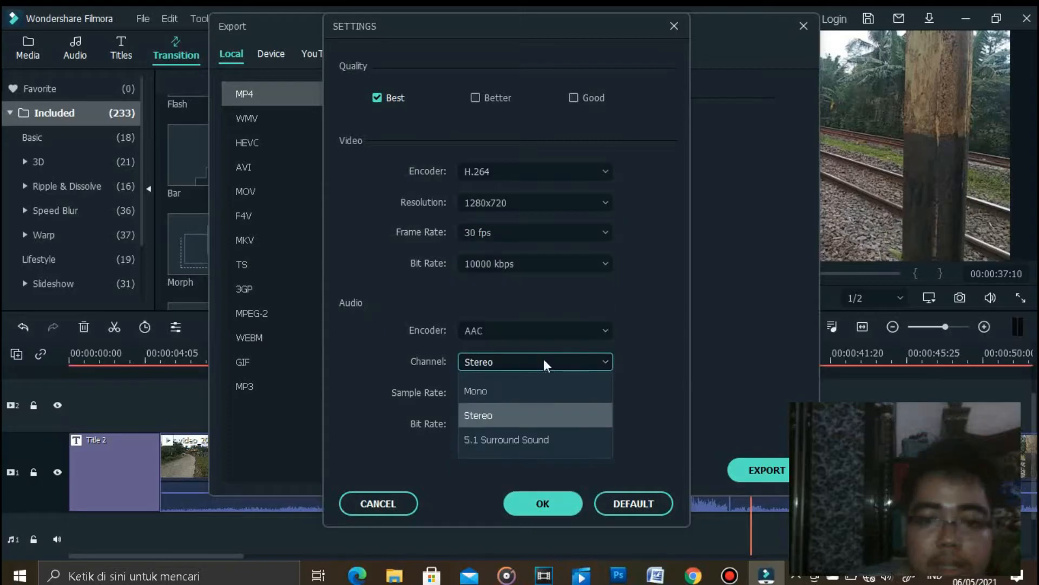
left_click(608, 360)
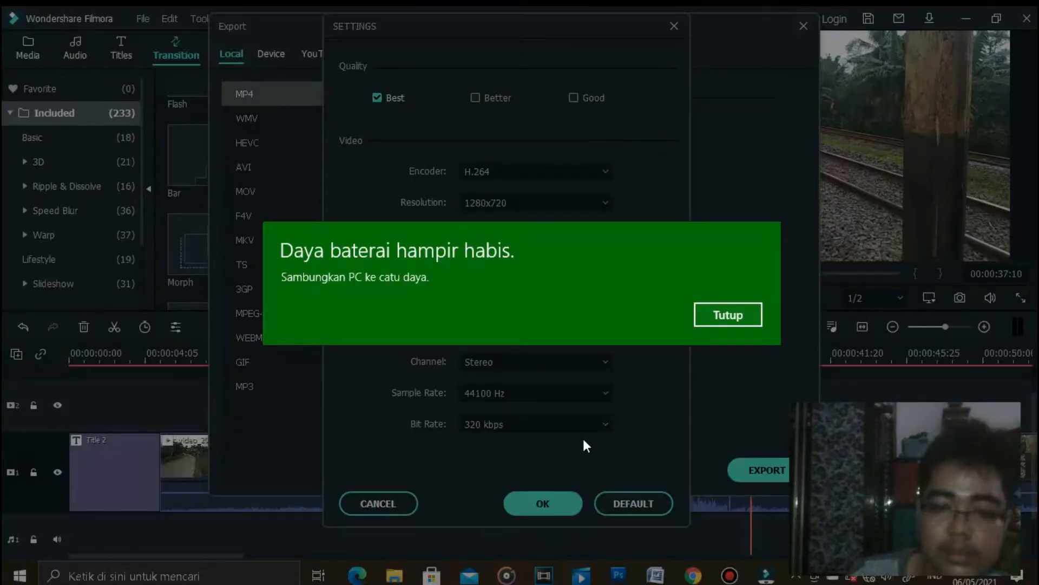
left_click(726, 310)
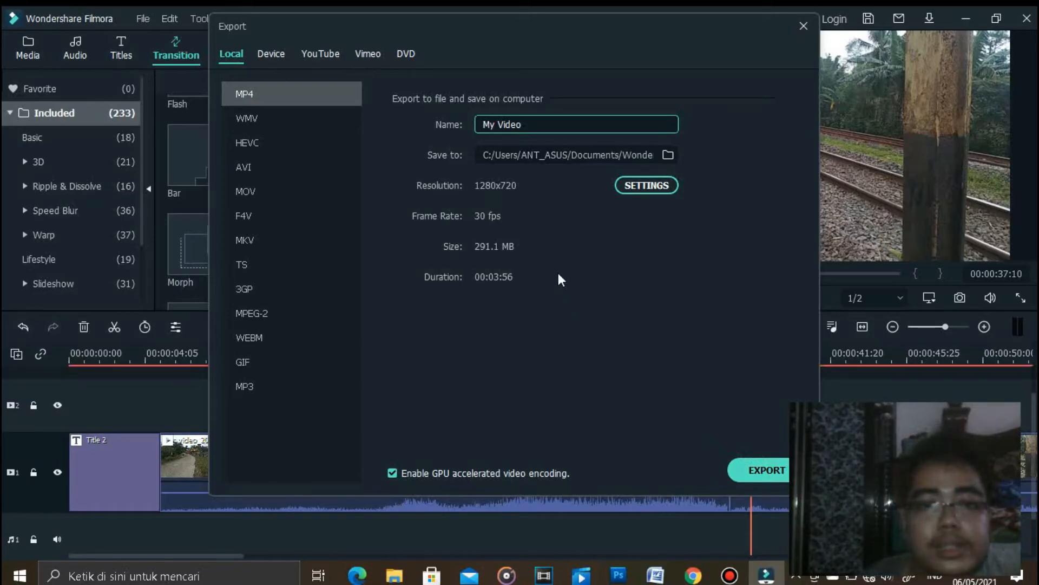
- Set the export save location to the Video folder and close the export dialog without exporting, postponing the Windows restart
left_click(669, 155)
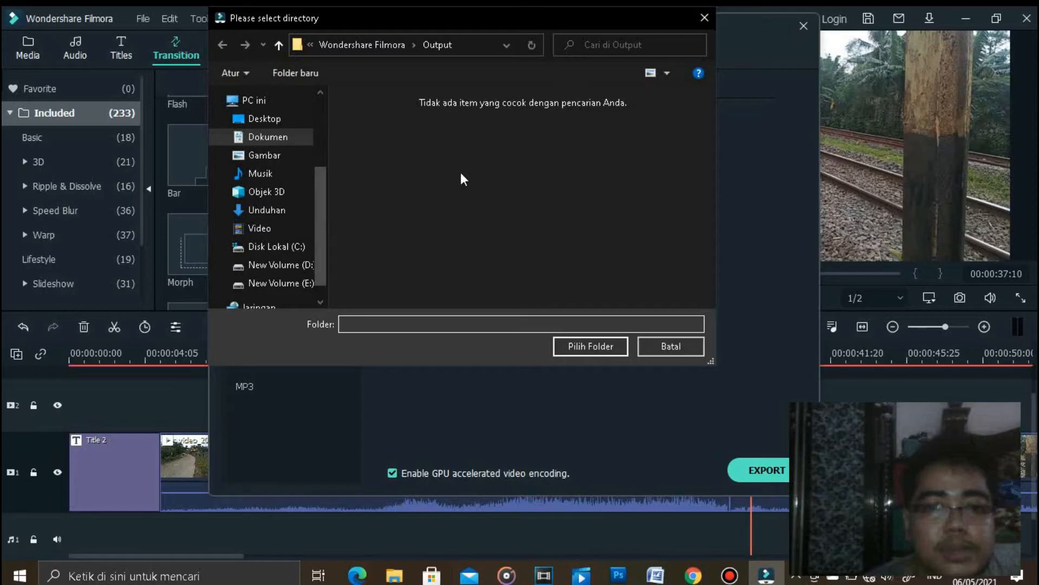
left_click(296, 232)
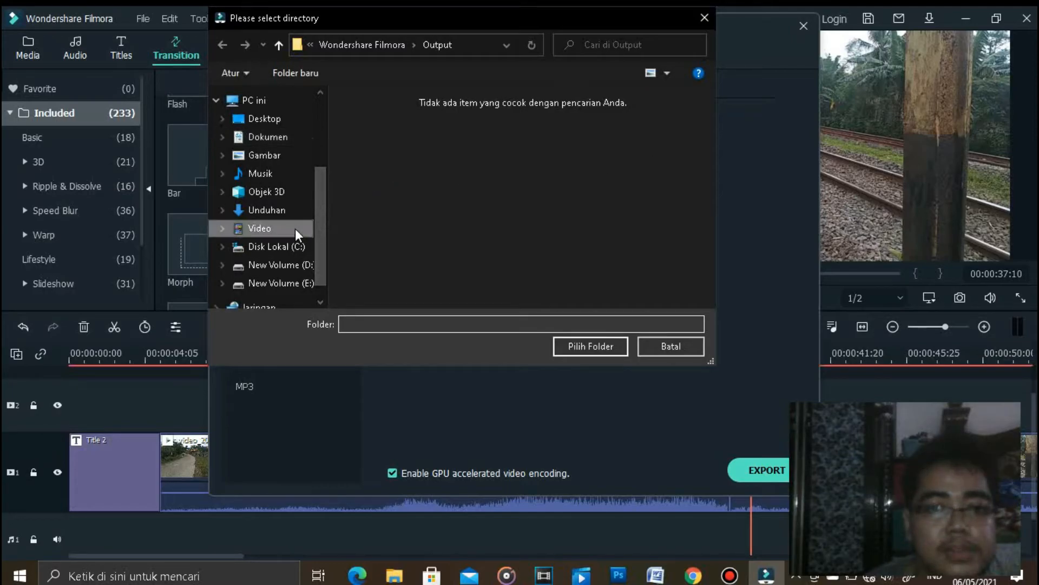
left_click(596, 342)
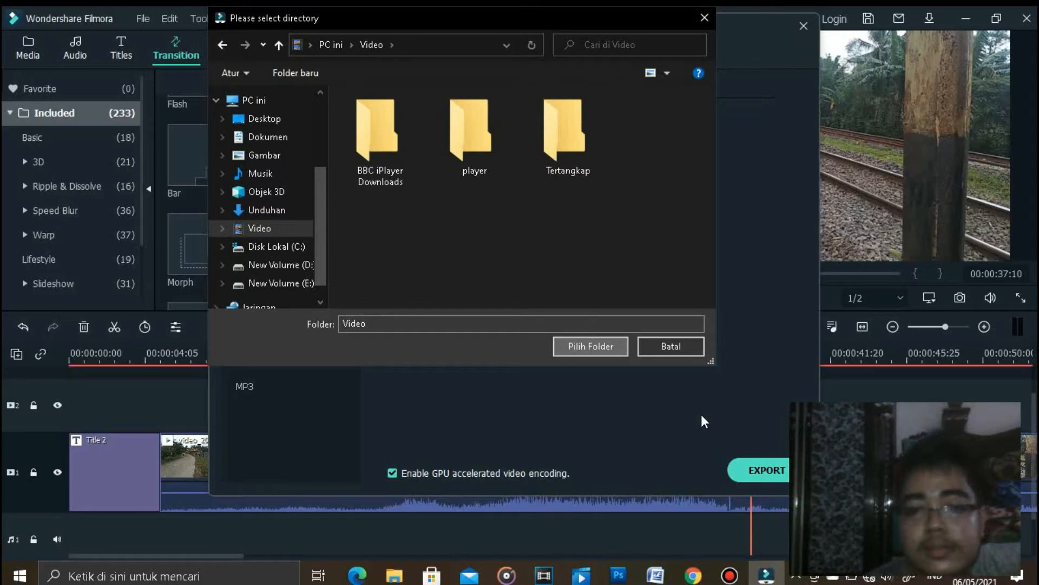
left_click(594, 346)
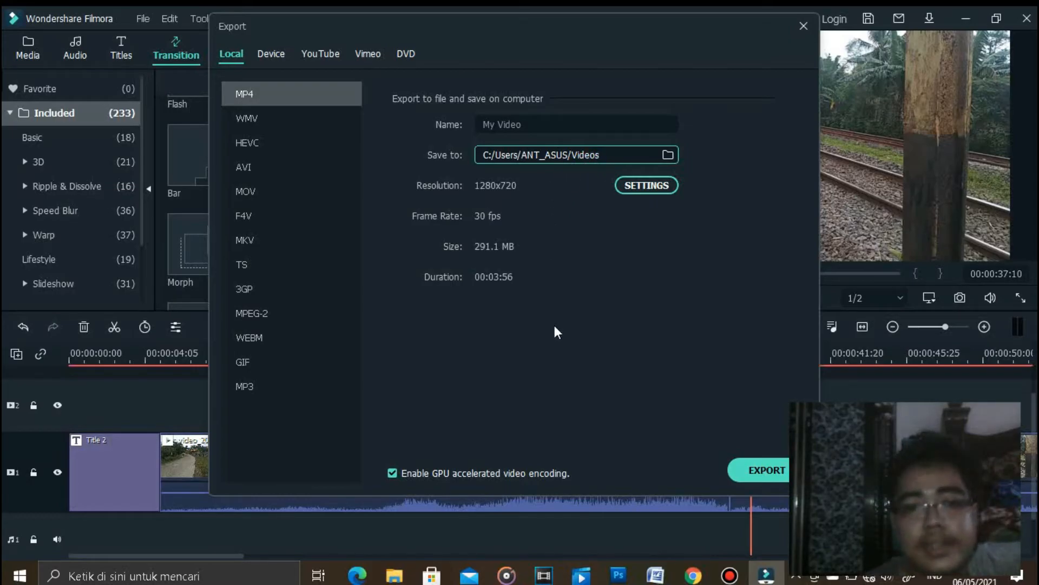
left_click(798, 30)
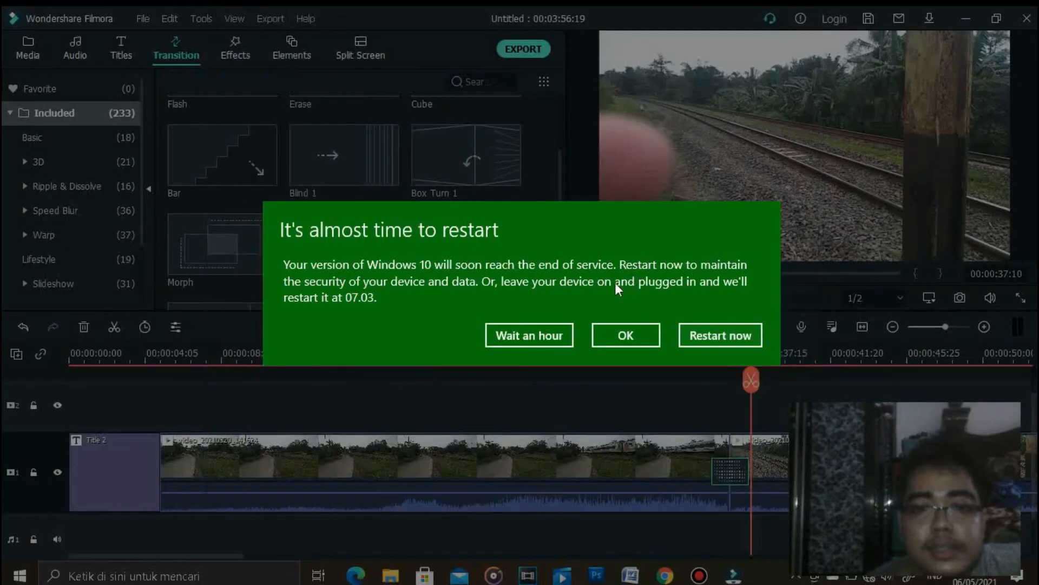
left_click(551, 334)
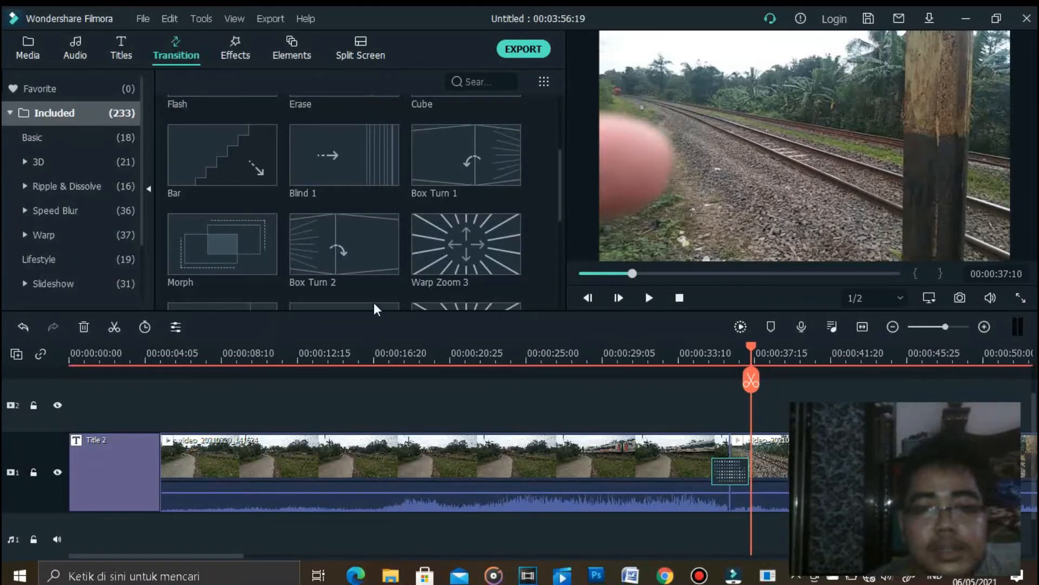
- Review the imported project media and open the Import Media Files command
left_click(29, 60)
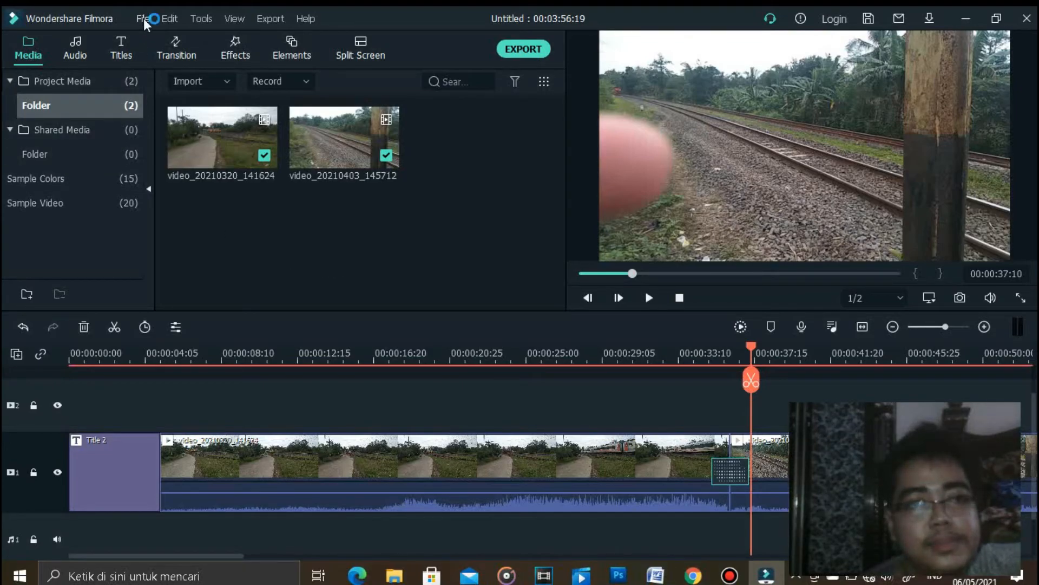
left_click(144, 20)
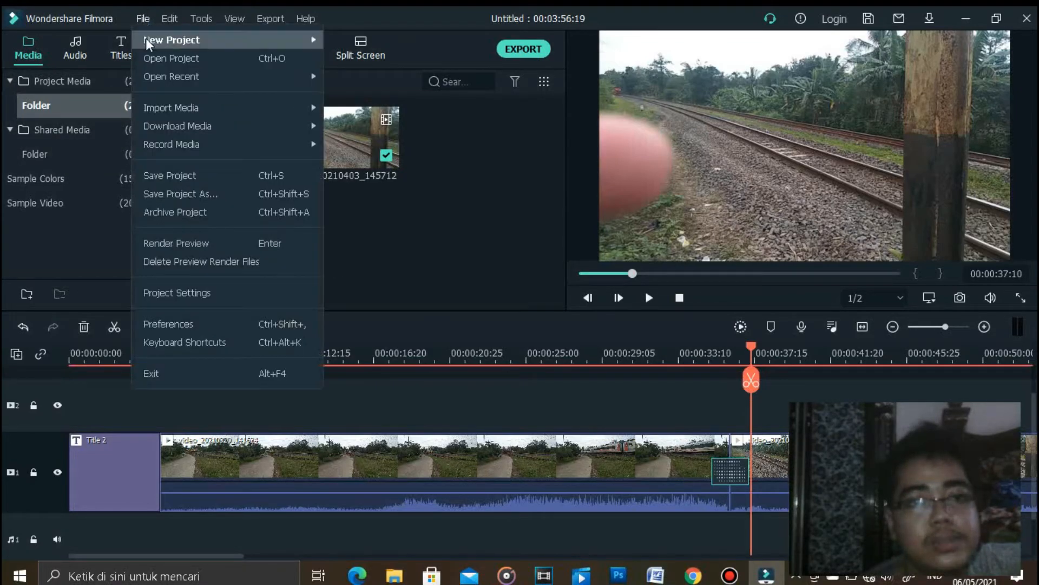
mouse_move(198, 107)
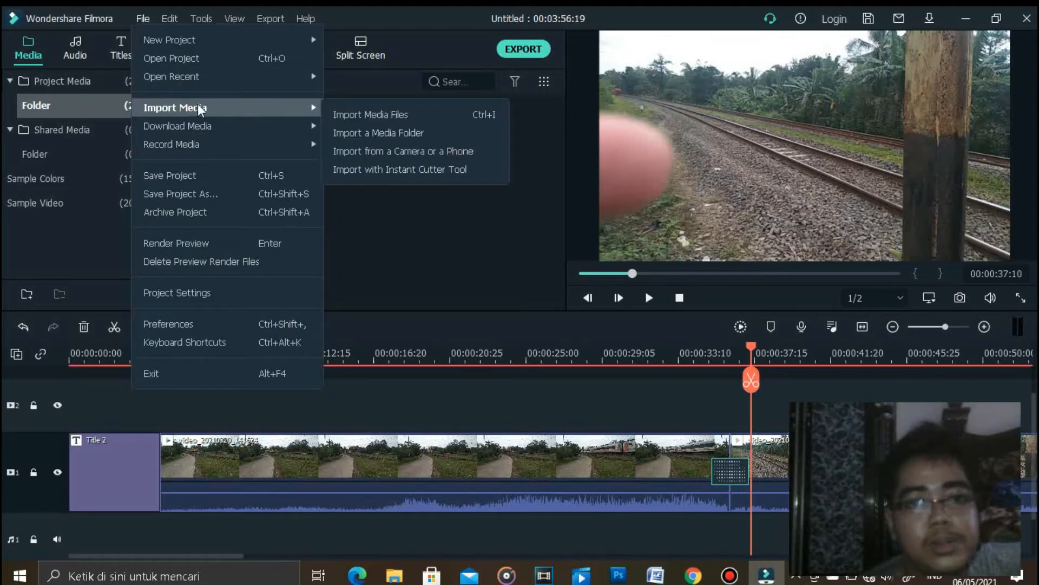
left_click(366, 116)
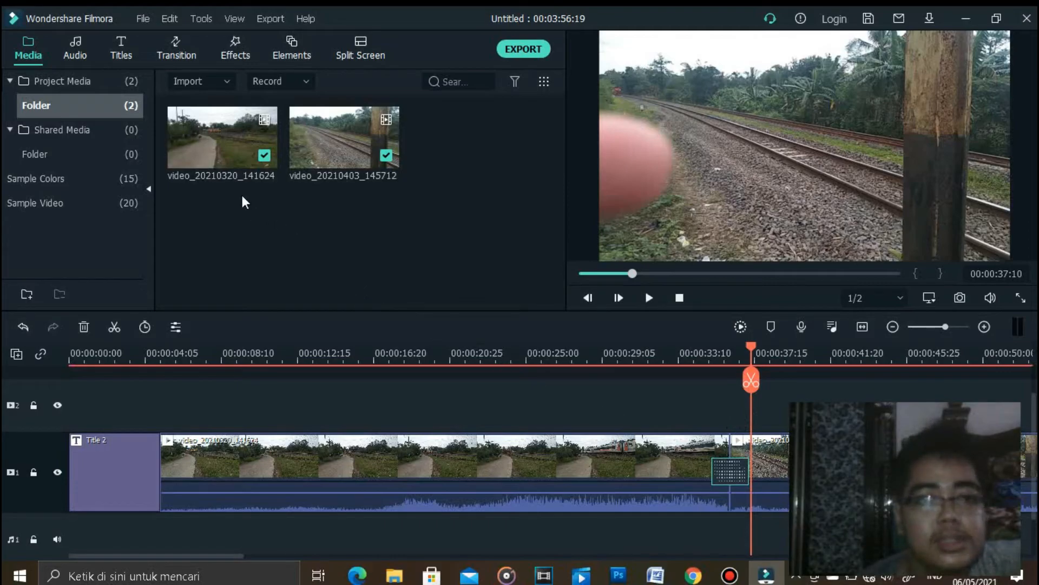
- Browse the title library's Lower 3rds, Subtitles and End Credits categories, and preview the Credit 11 template
left_click(128, 55)
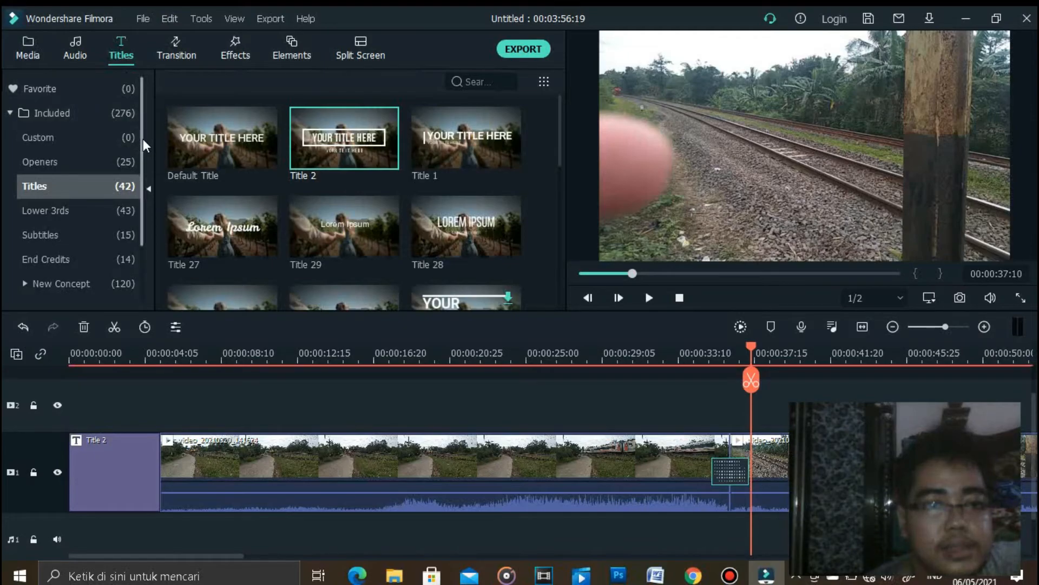
left_click_drag(143, 139, 144, 179)
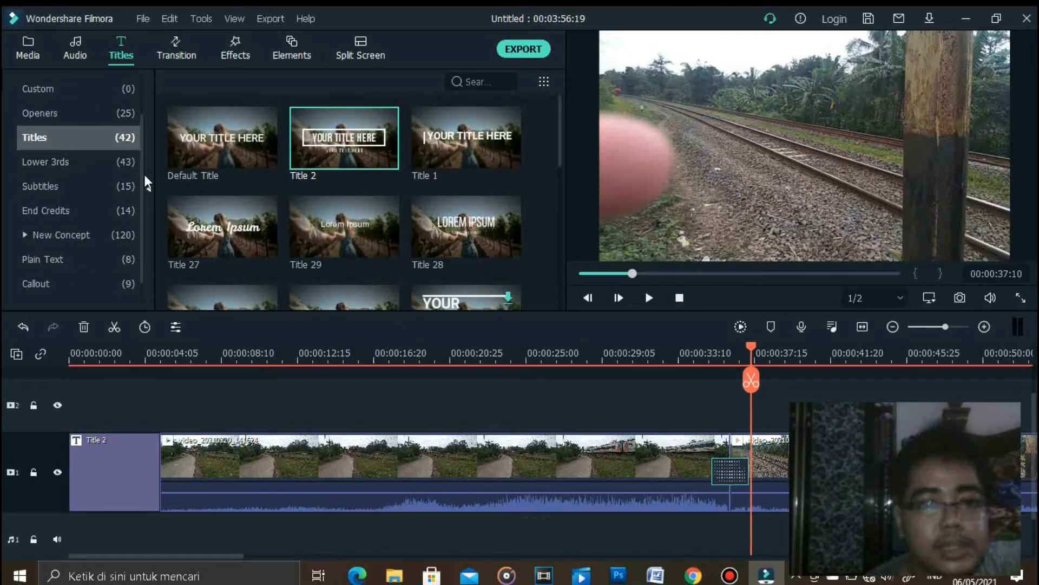
mouse_move(379, 157)
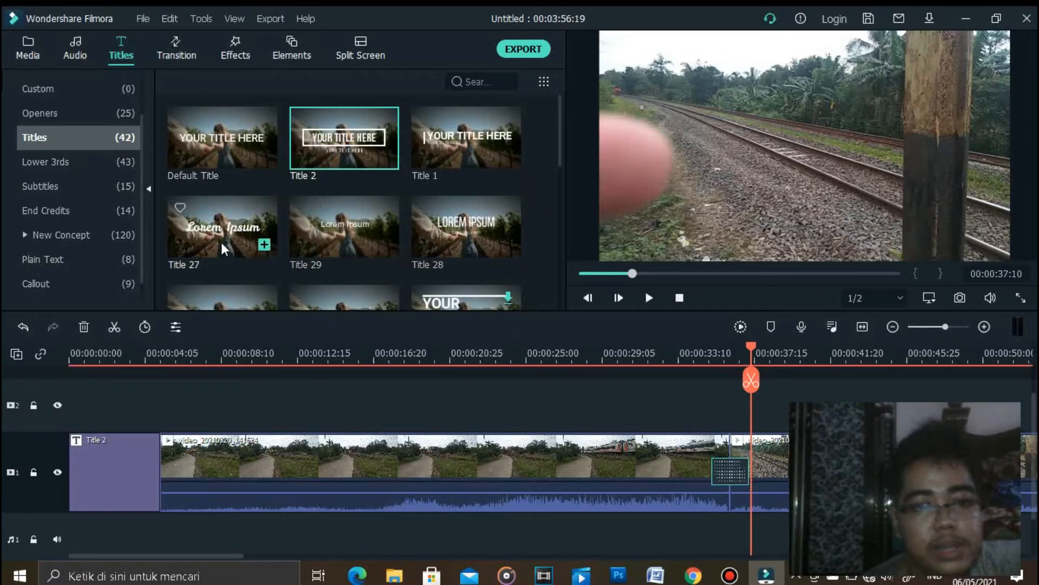
left_click(74, 172)
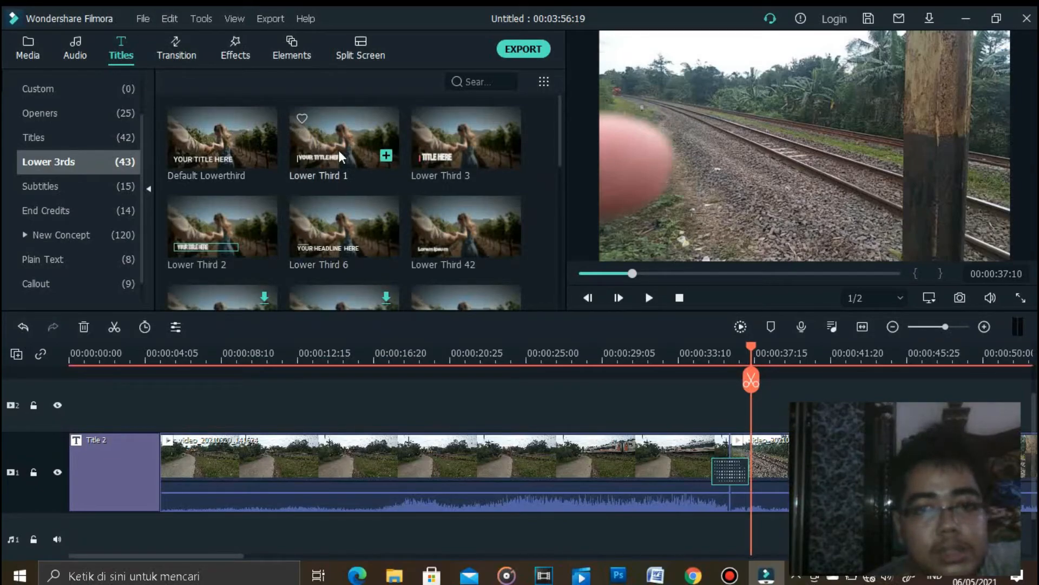
left_click(100, 188)
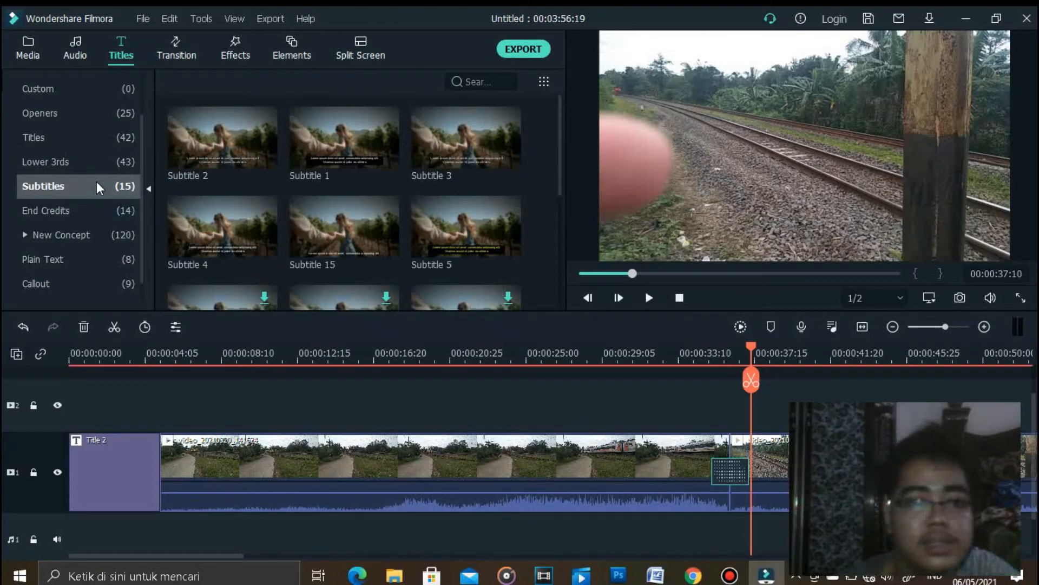
mouse_move(201, 153)
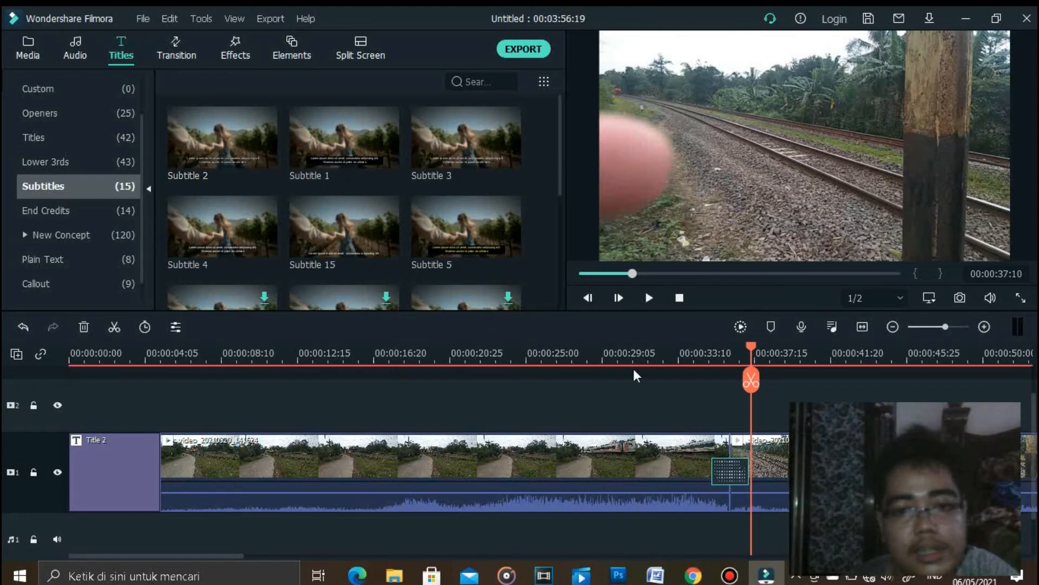
mouse_move(212, 259)
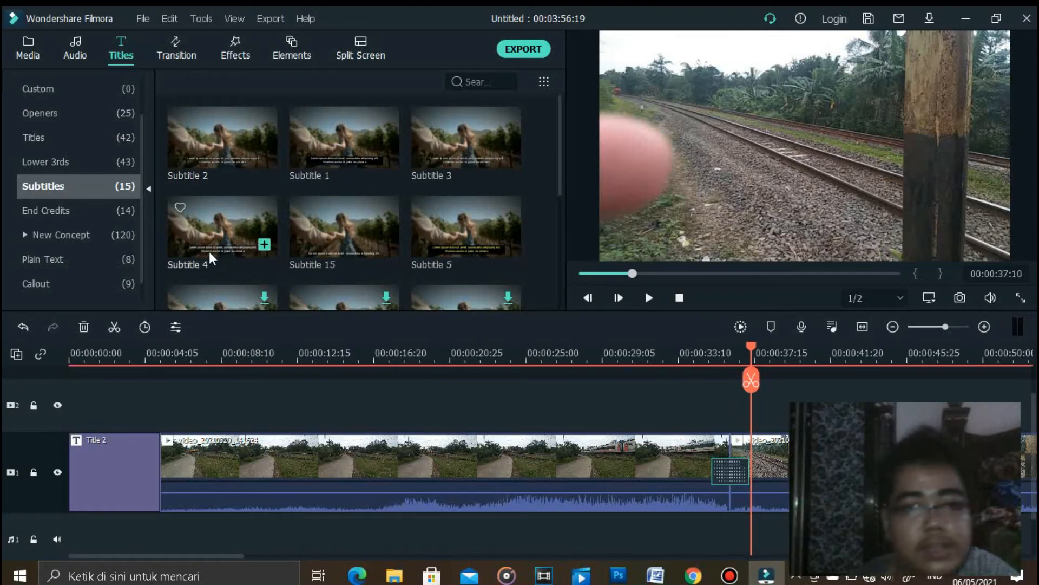
left_click(53, 216)
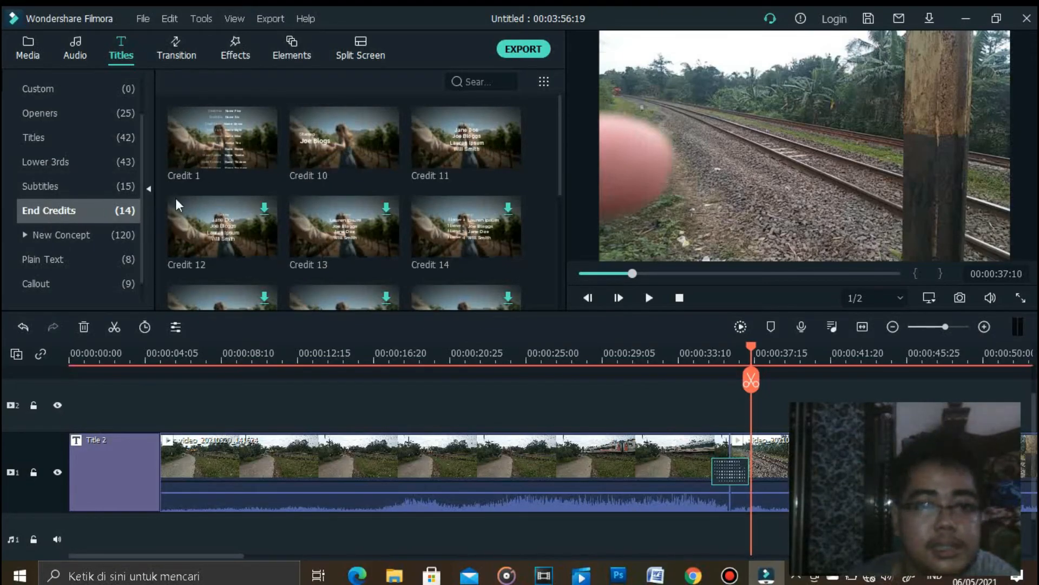
mouse_move(238, 127)
left_click(181, 118)
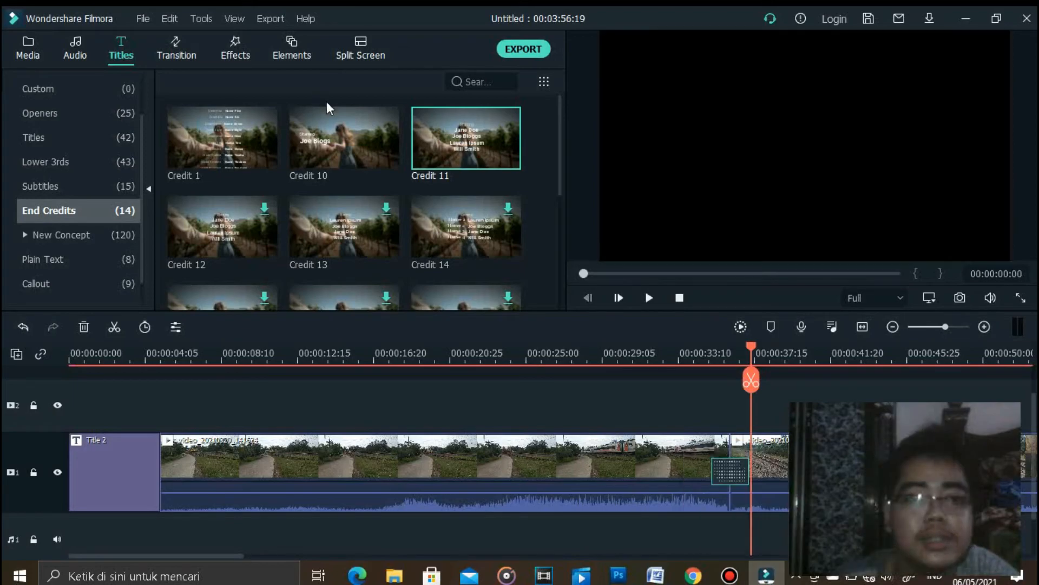
- Return to the transition library and review the Dissolve and neighbouring presets at its beginning
left_click(179, 56)
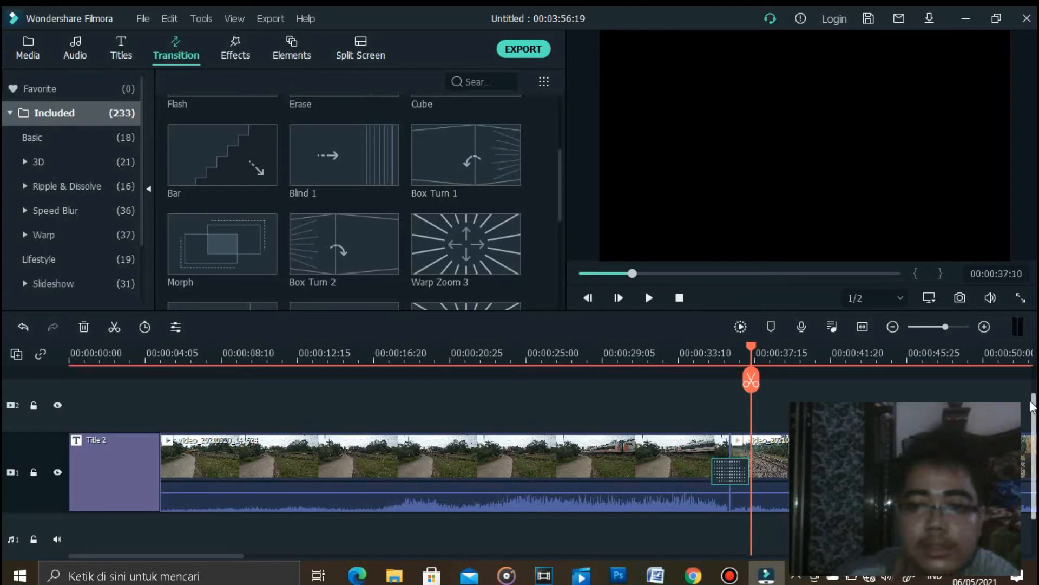
scroll(1032, 406, "up", 2)
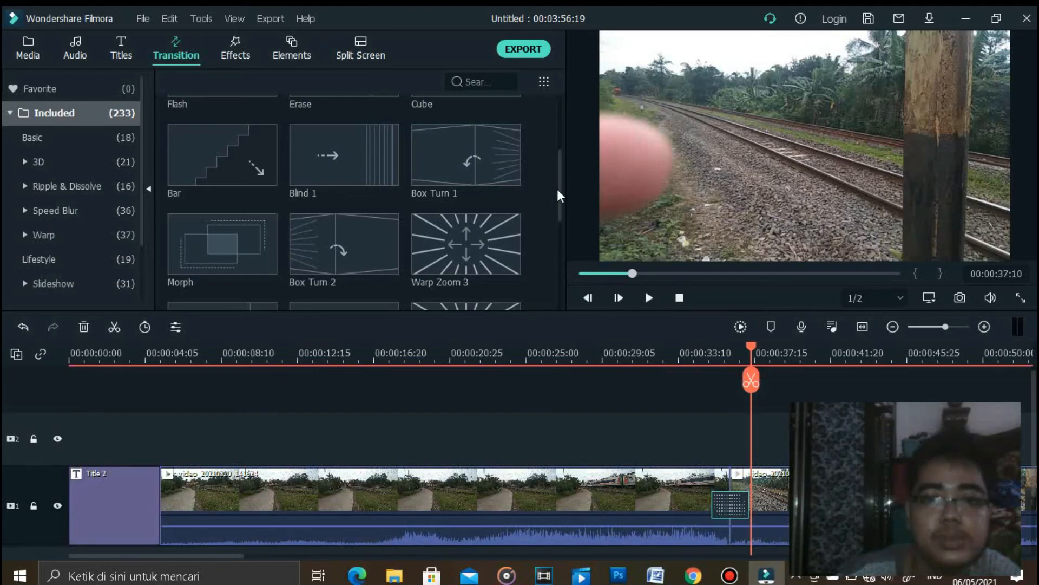
left_click_drag(562, 194, 566, 122)
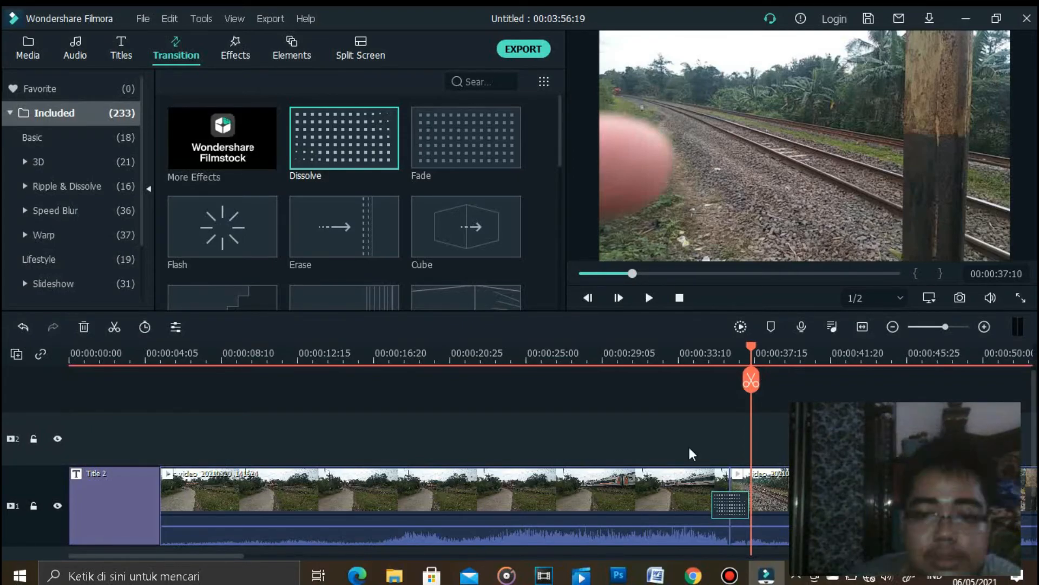
- Return to the project media and review the video and audio properties of the second train clip on track 1, changing nothing
left_click(755, 481)
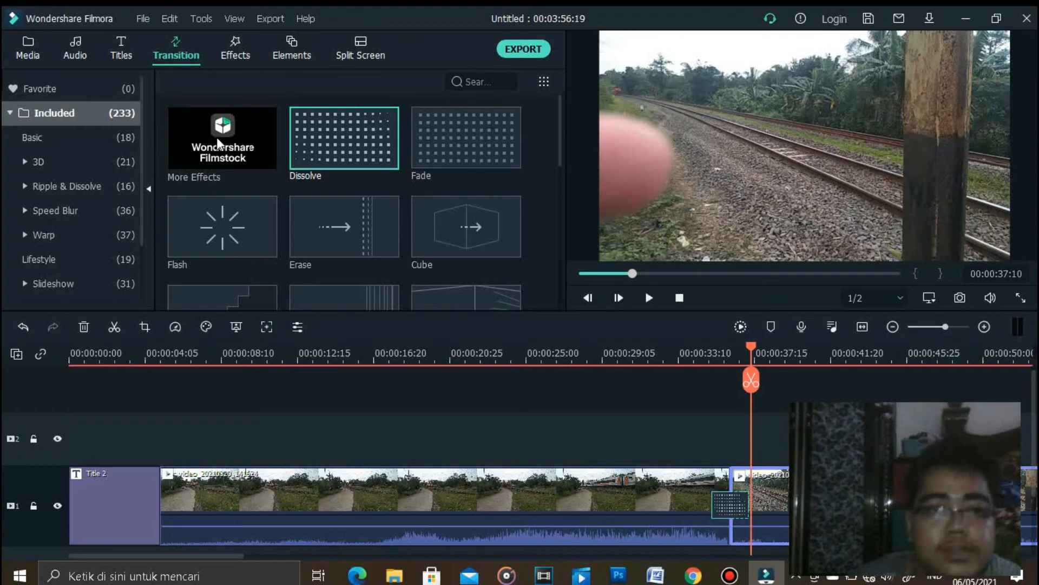
left_click(38, 58)
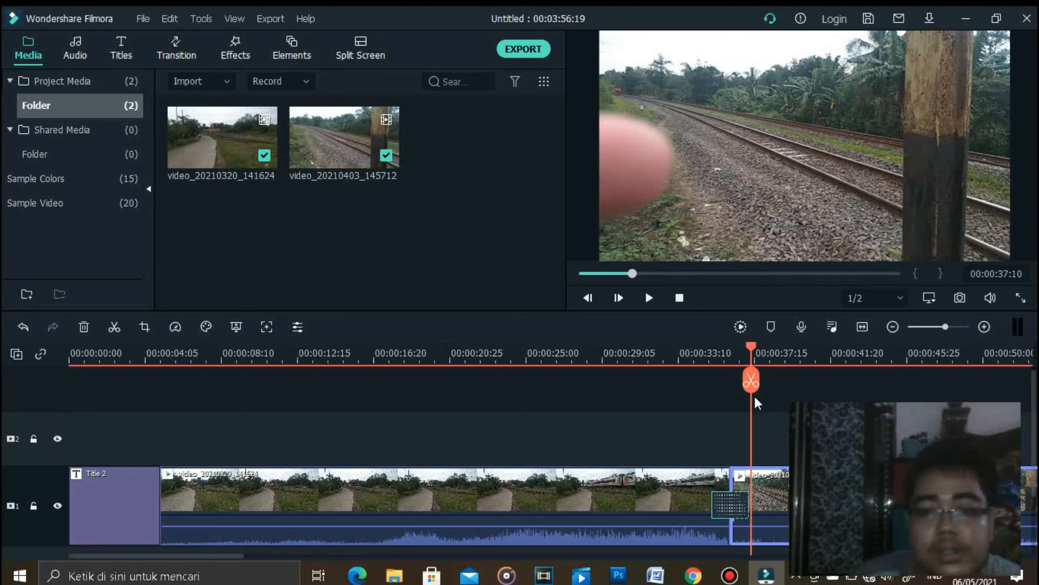
double_click(776, 514)
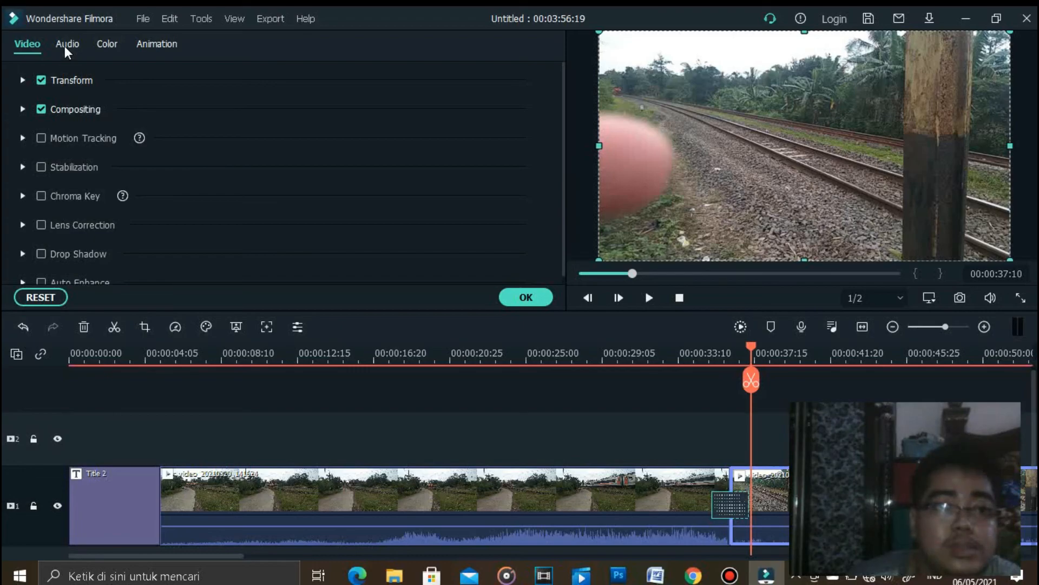
left_click(63, 47)
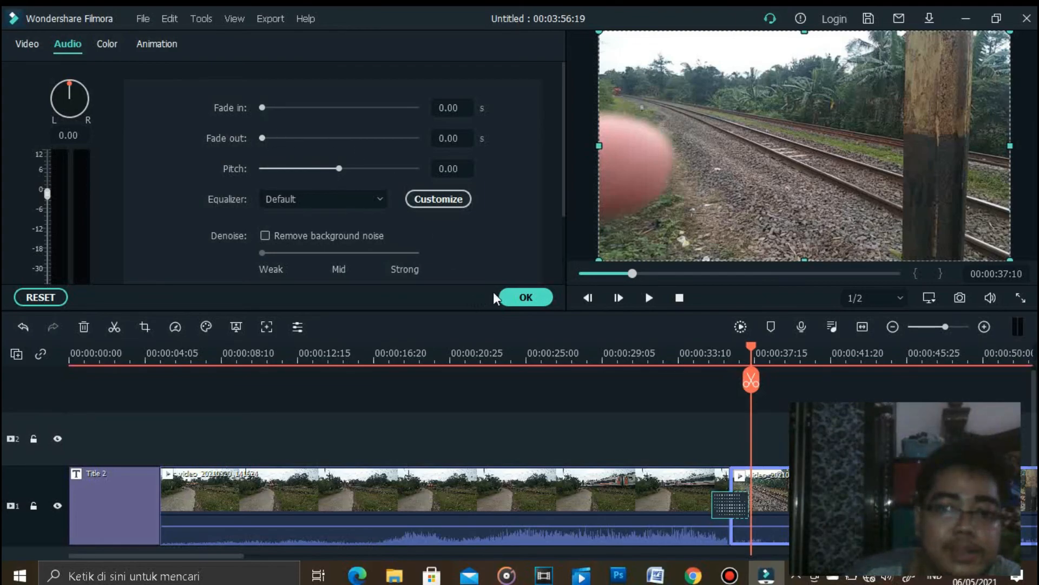
left_click(526, 297)
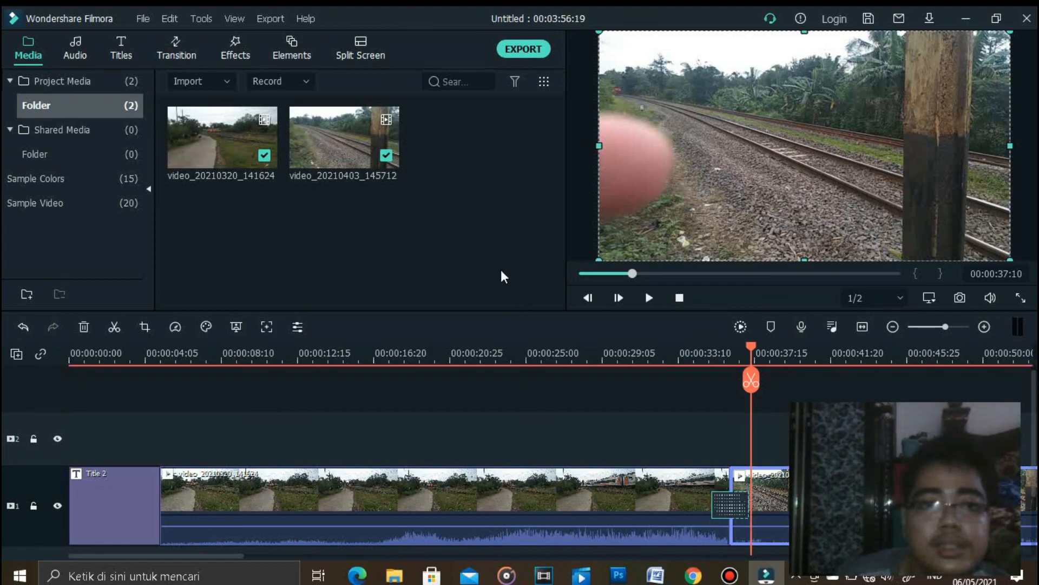
- Open the Create Video export settings, review the local MP4 options, and close the dialog without exporting
left_click(270, 22)
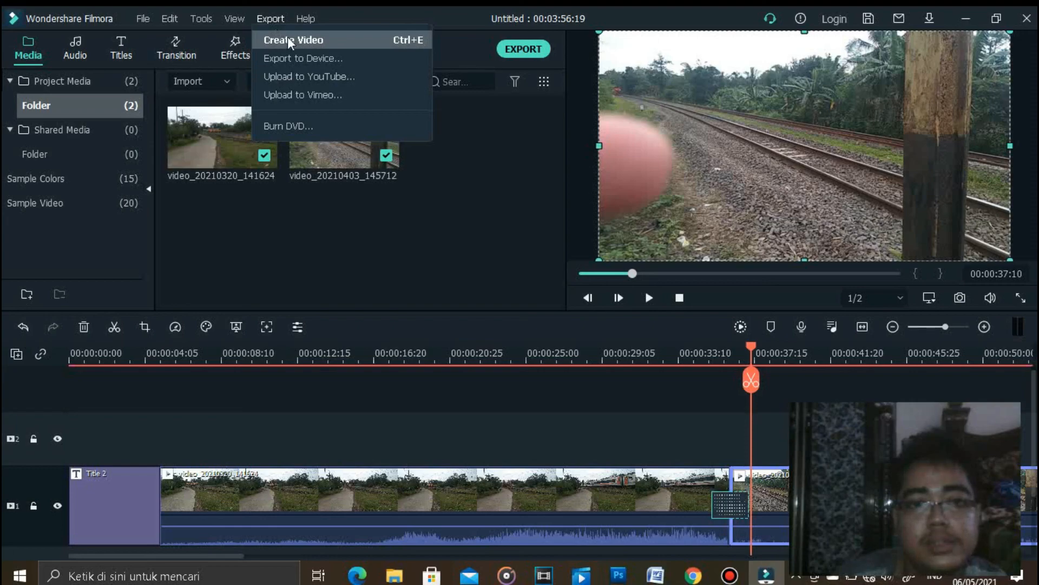
left_click(290, 38)
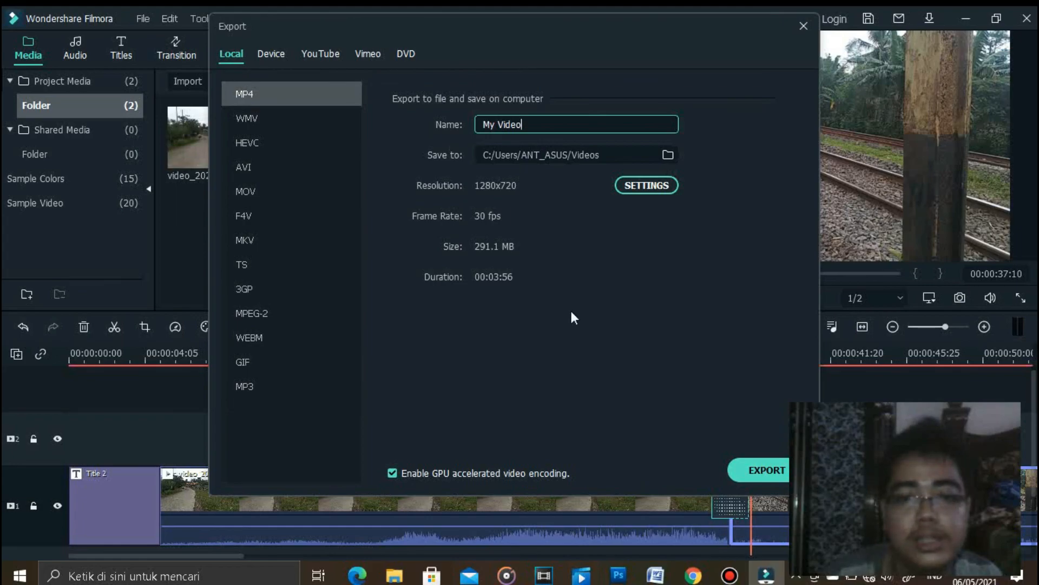
left_click(730, 575)
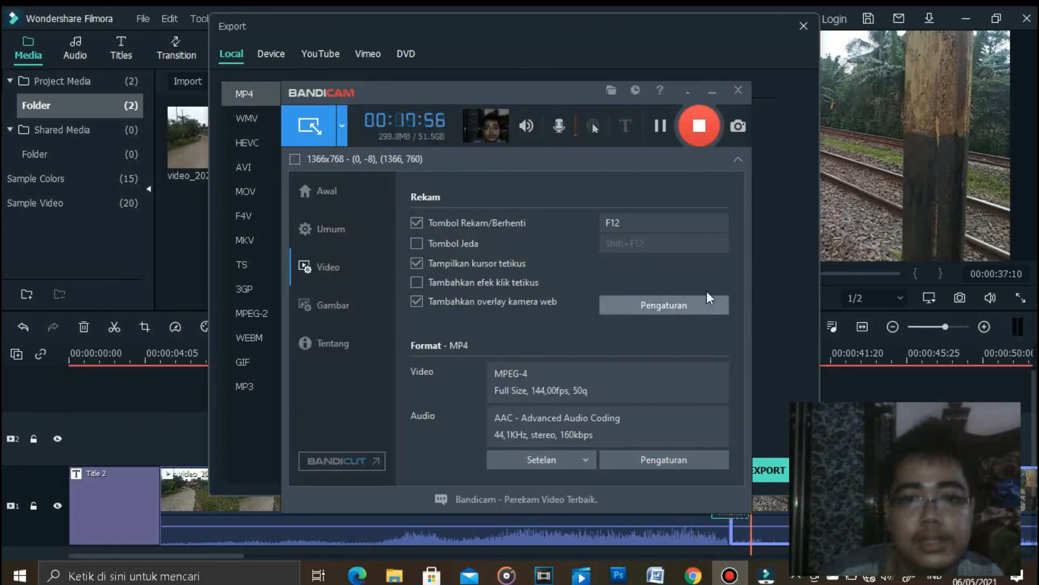
left_click(712, 92)
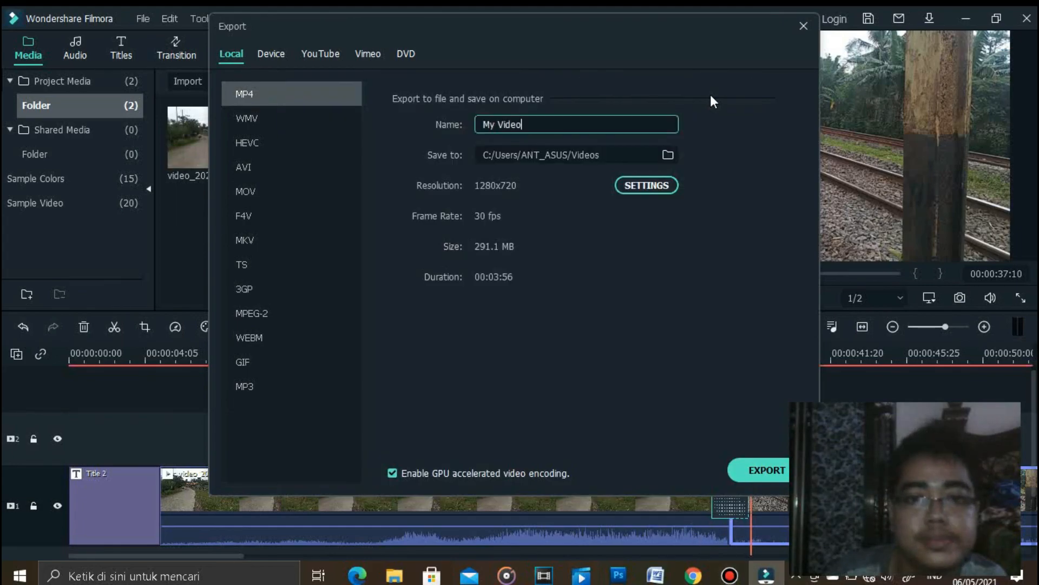
left_click(804, 26)
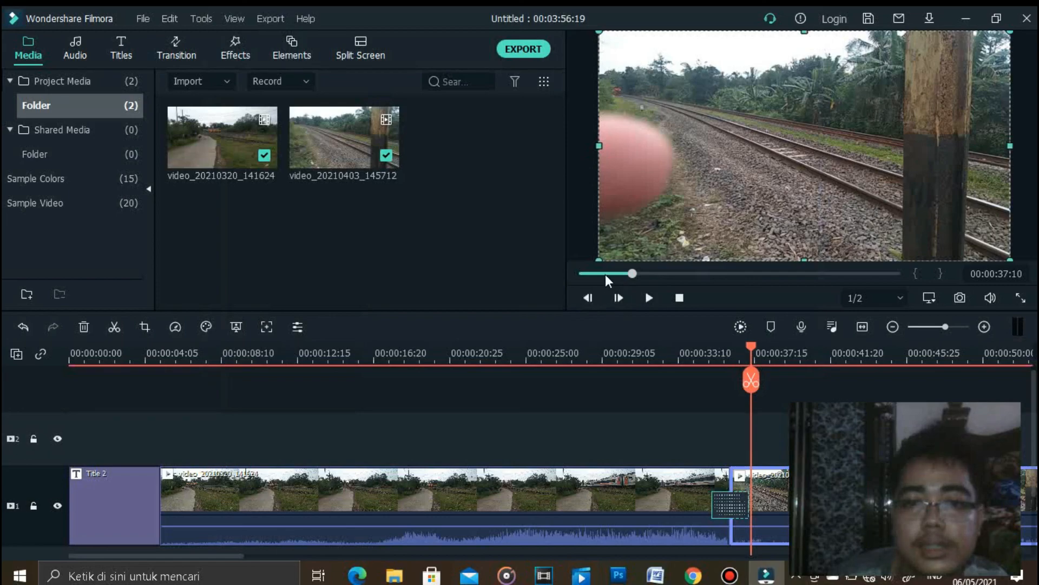
- Move the playhead back to the start of the timeline at 00:00:00:00
left_click_drag(605, 274, 580, 274)
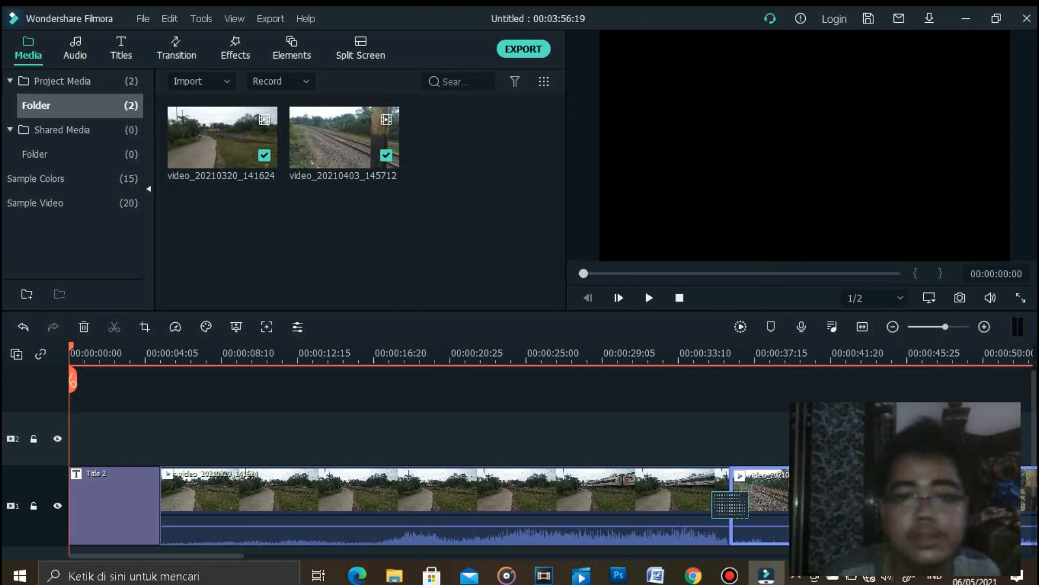
mouse_move(743, 580)
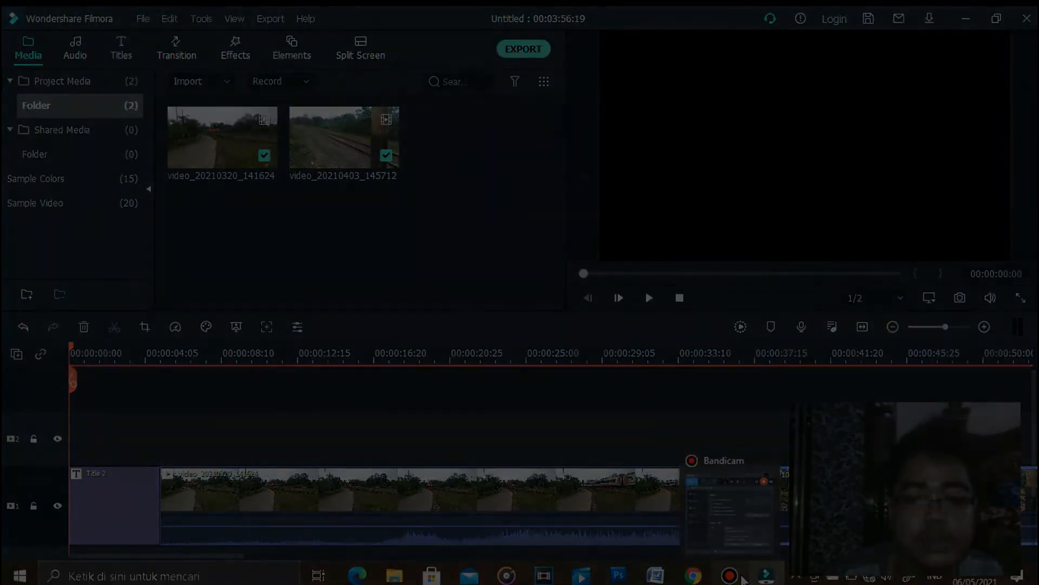